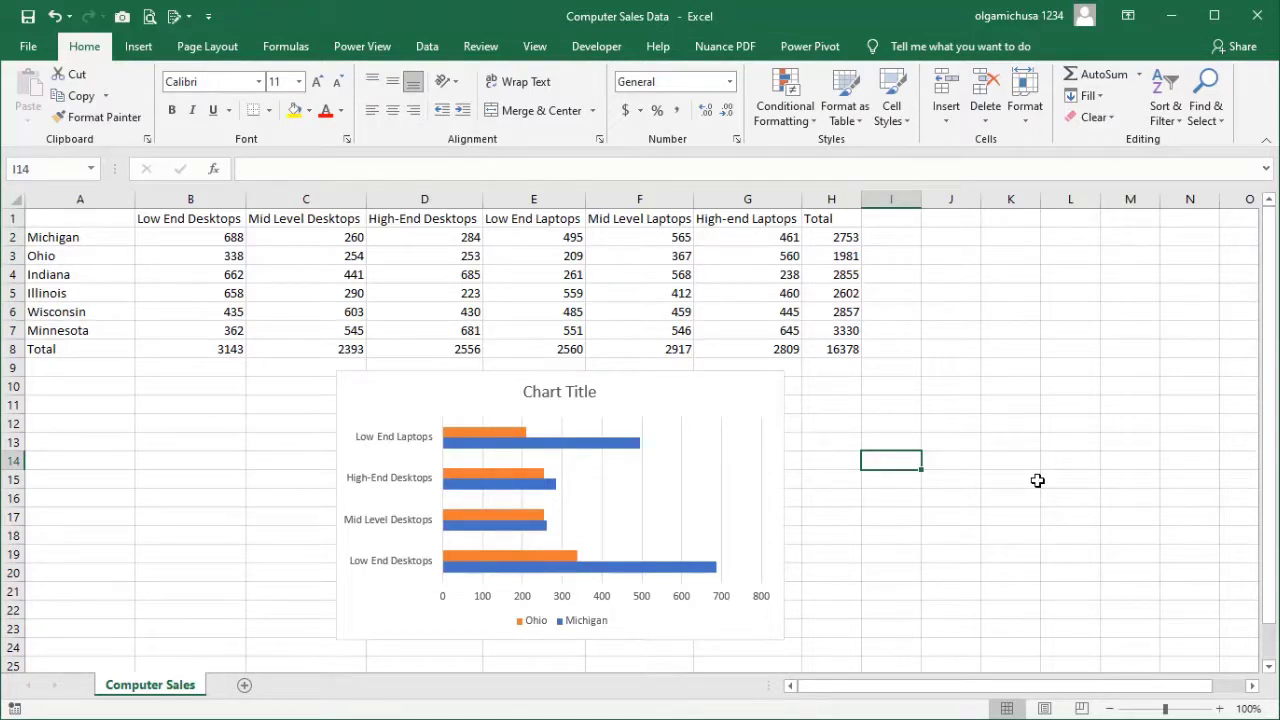
In the bar chart's data source, set the horizontal axis label range to the Michigan and Ohio cells A2:A3.
click(760, 393)
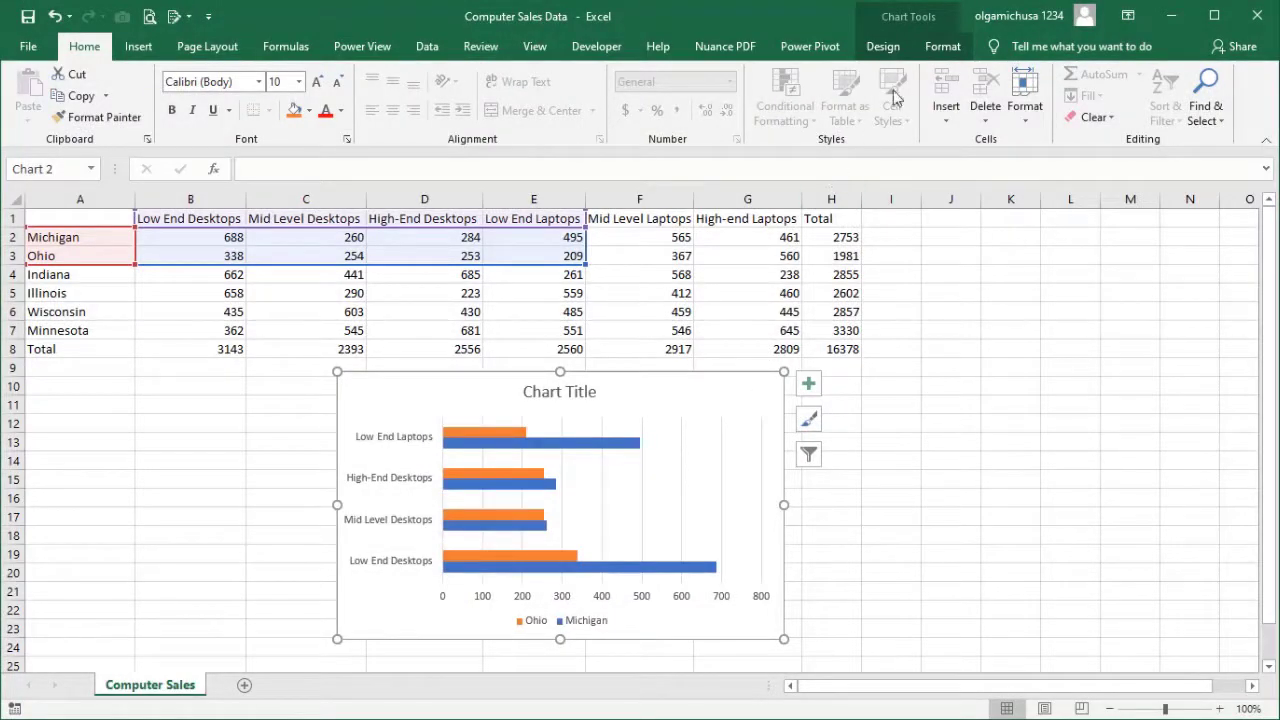
click(902, 52)
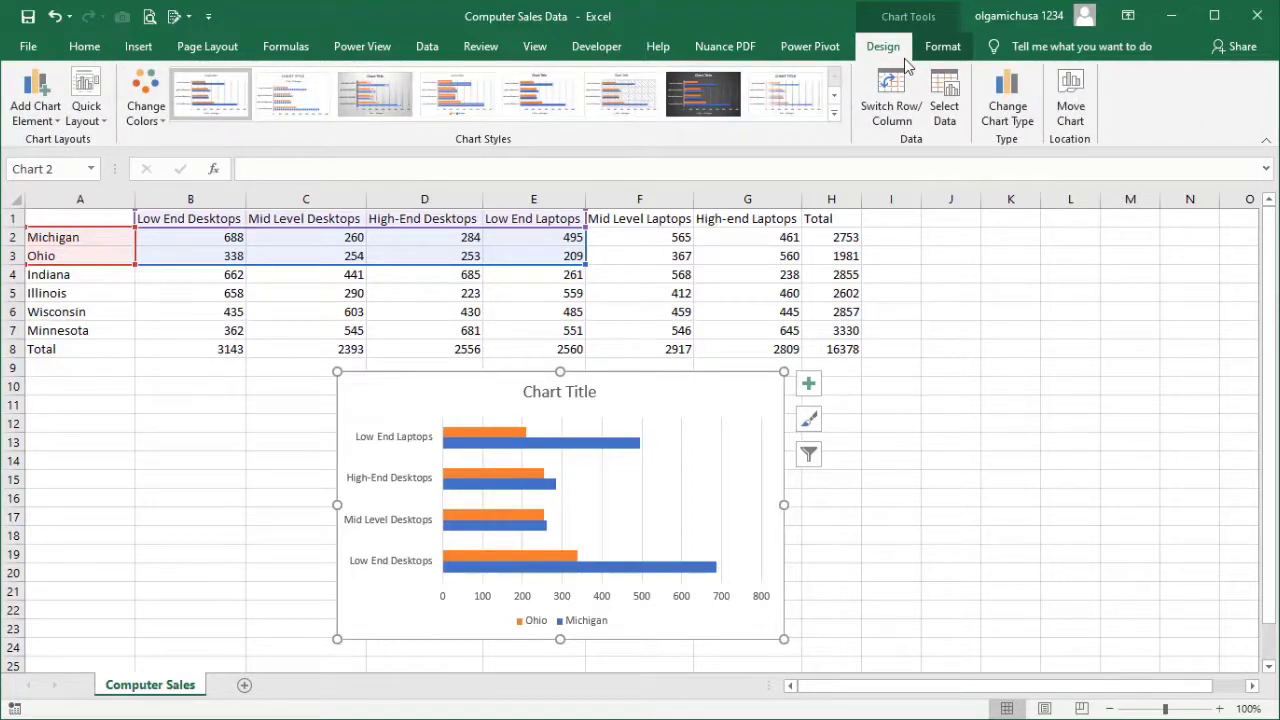
click(941, 118)
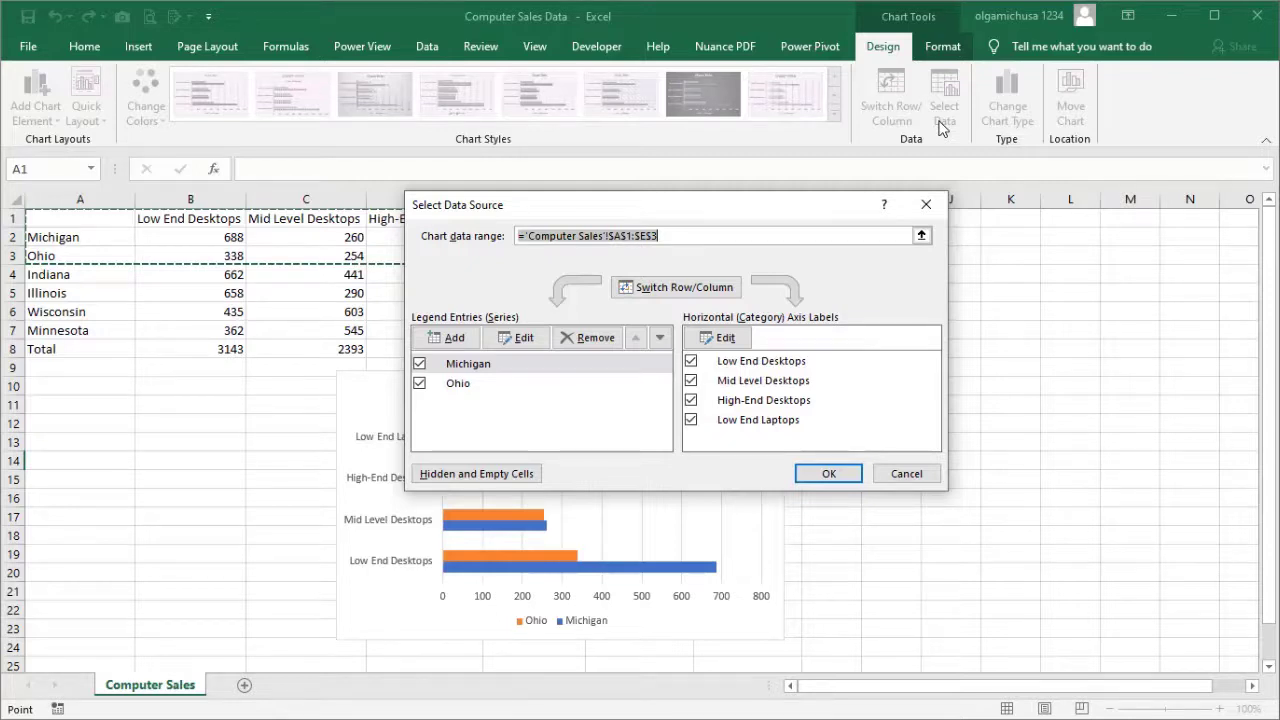
click(740, 340)
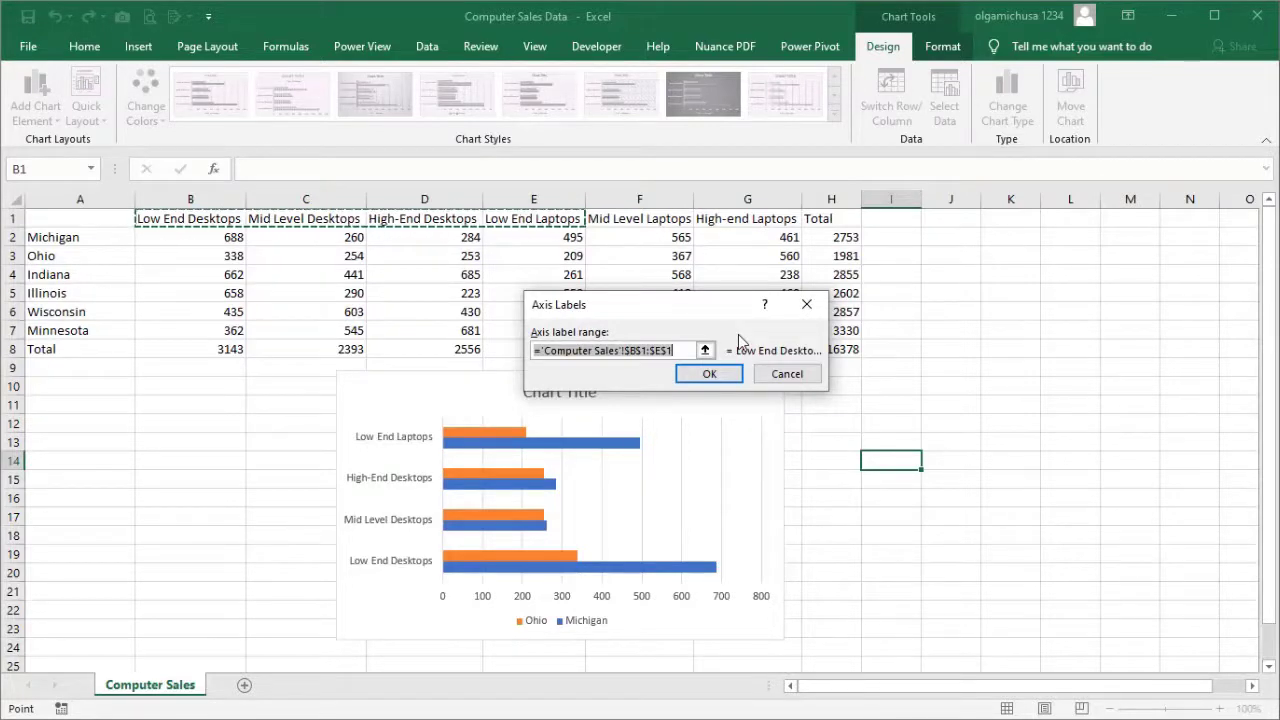
drag(104, 240, 100, 263)
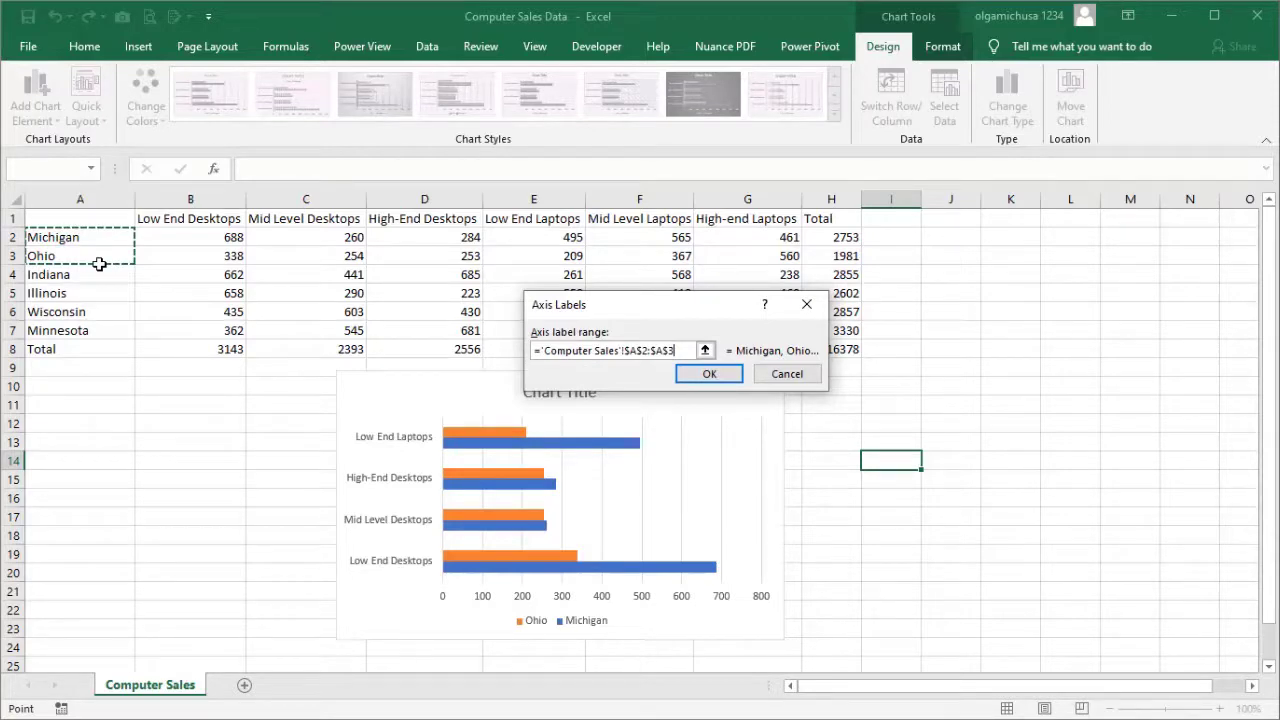
click(708, 376)
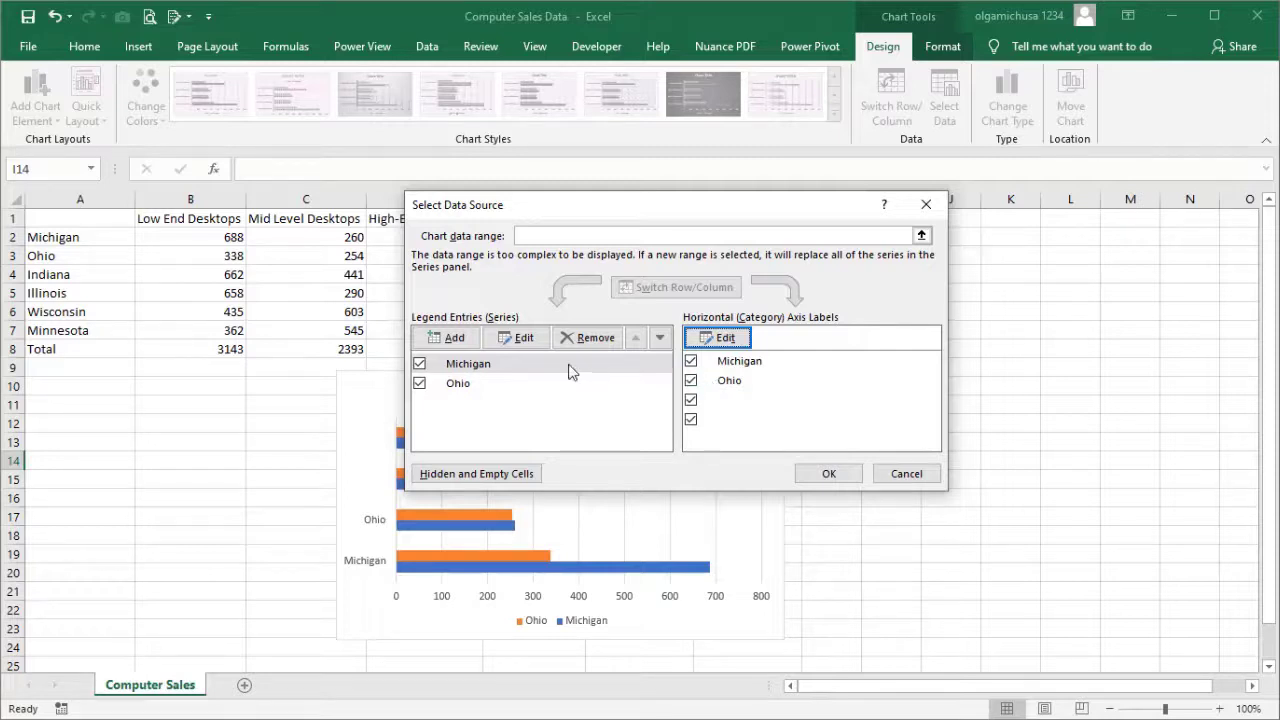
Edit the chart's Michigan series to take its name from B1 (Low End Desktops) and its values from B2:B3.
click(503, 366)
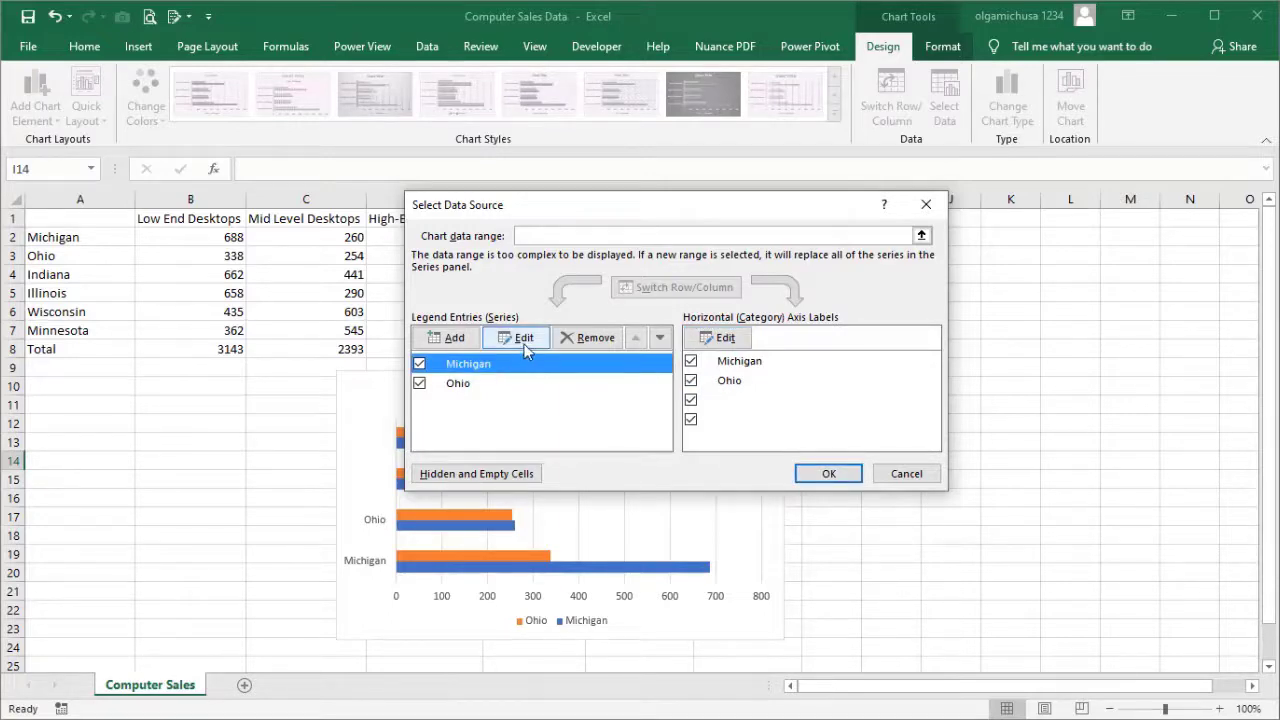
click(522, 340)
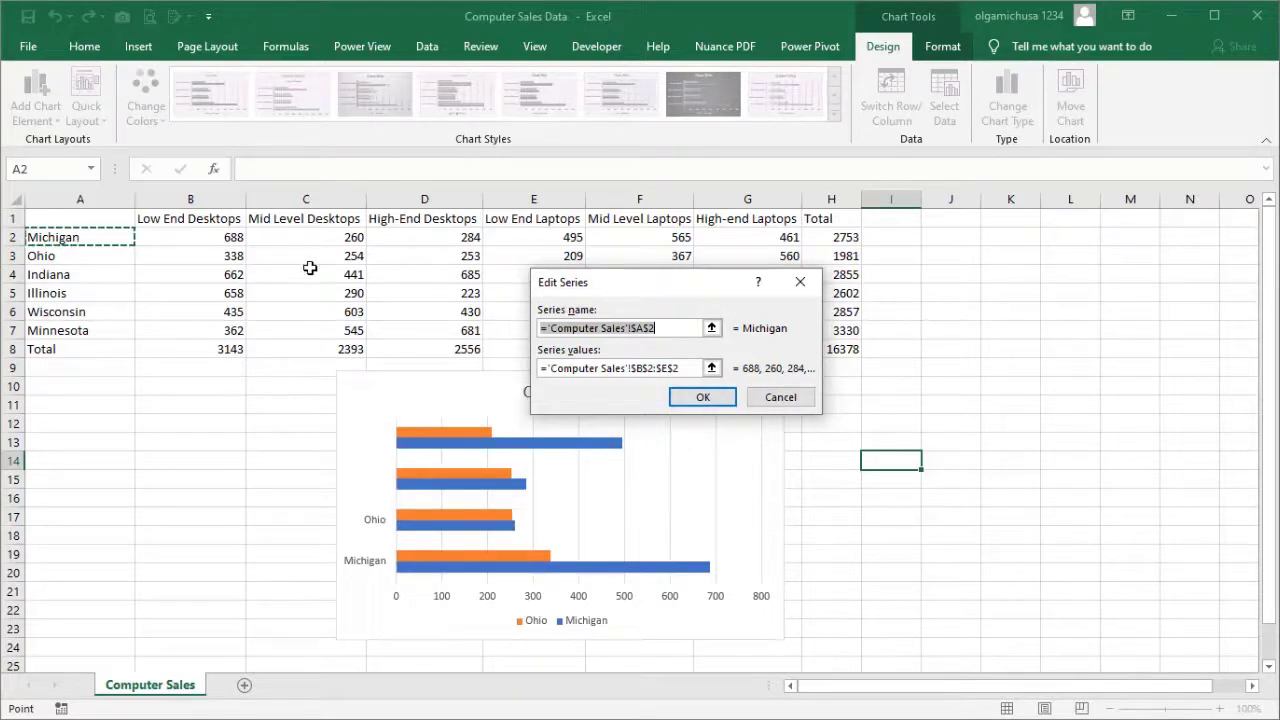
click(213, 222)
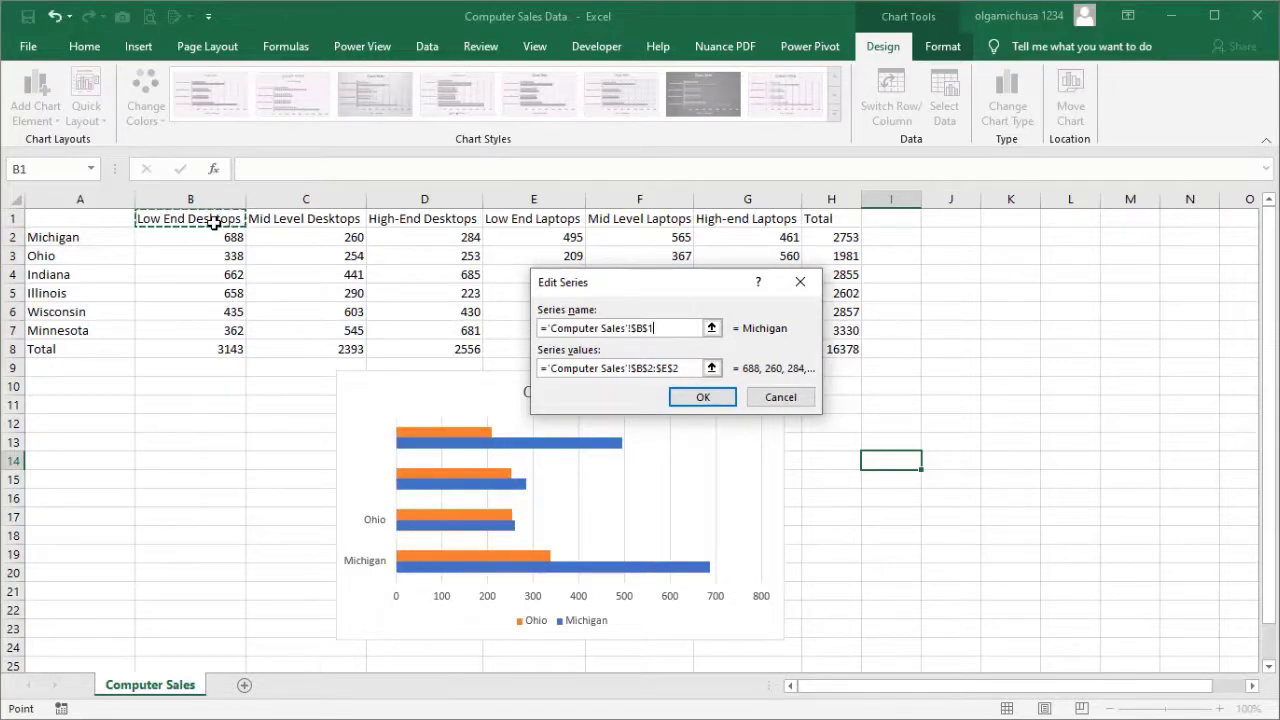
key(Tab)
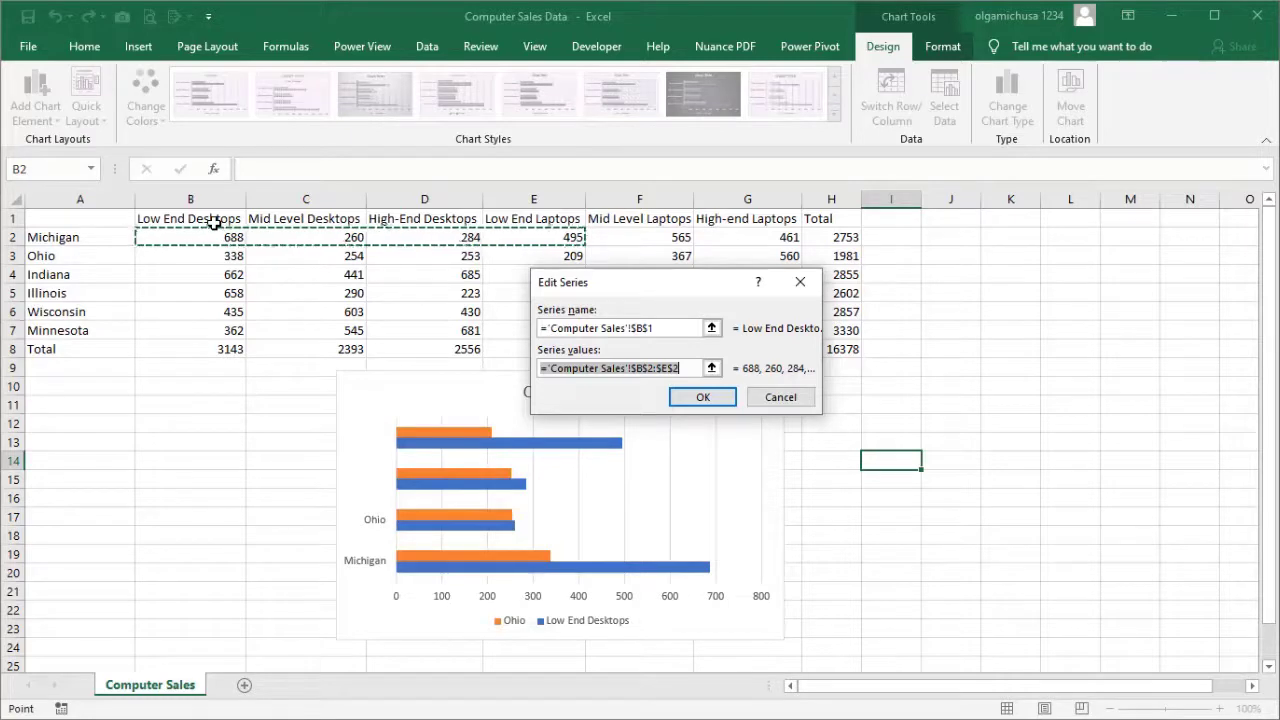
drag(211, 229, 204, 257)
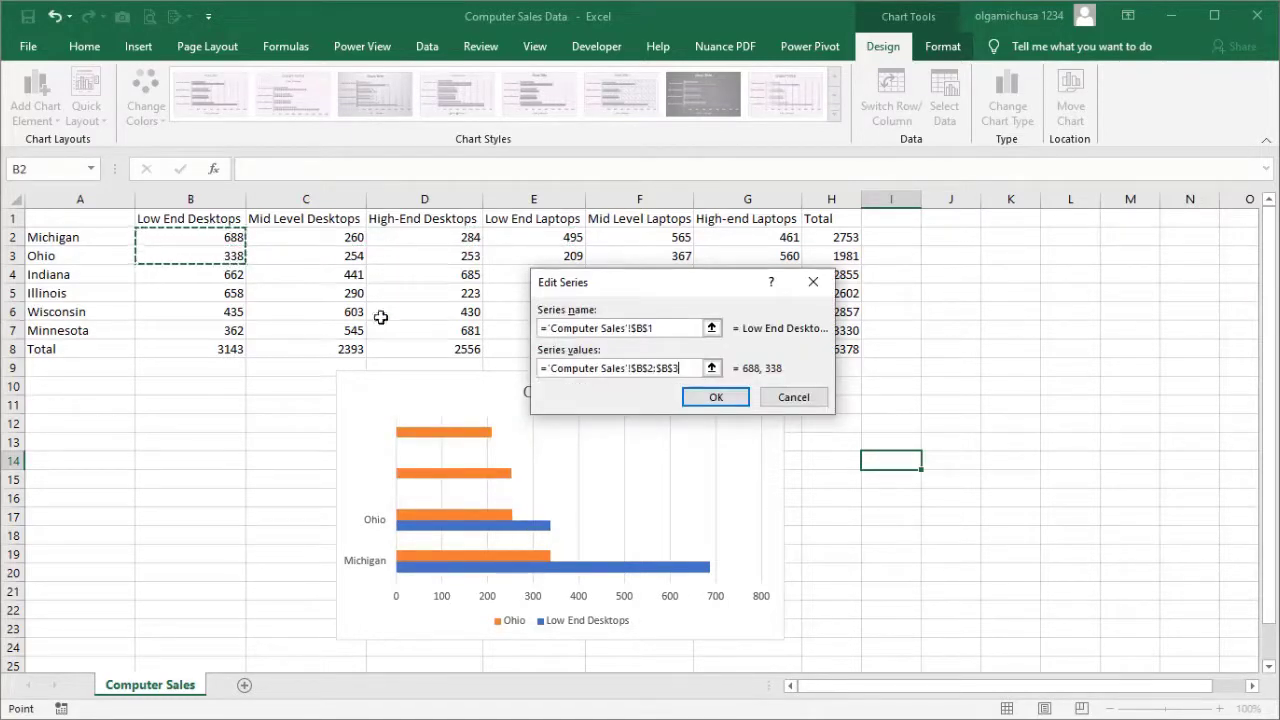
click(714, 397)
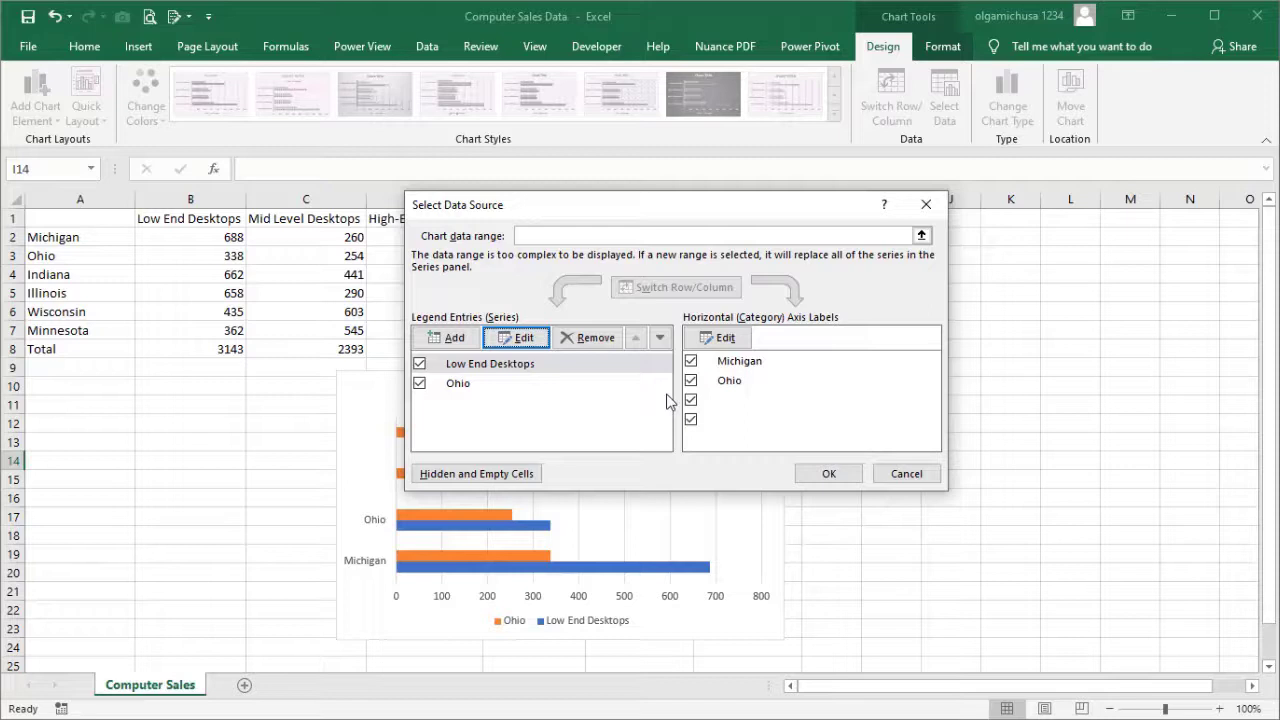
Edit the chart's Ohio series to take its name from C1 (Mid Level Desktops) and its values from C2:C3.
click(460, 386)
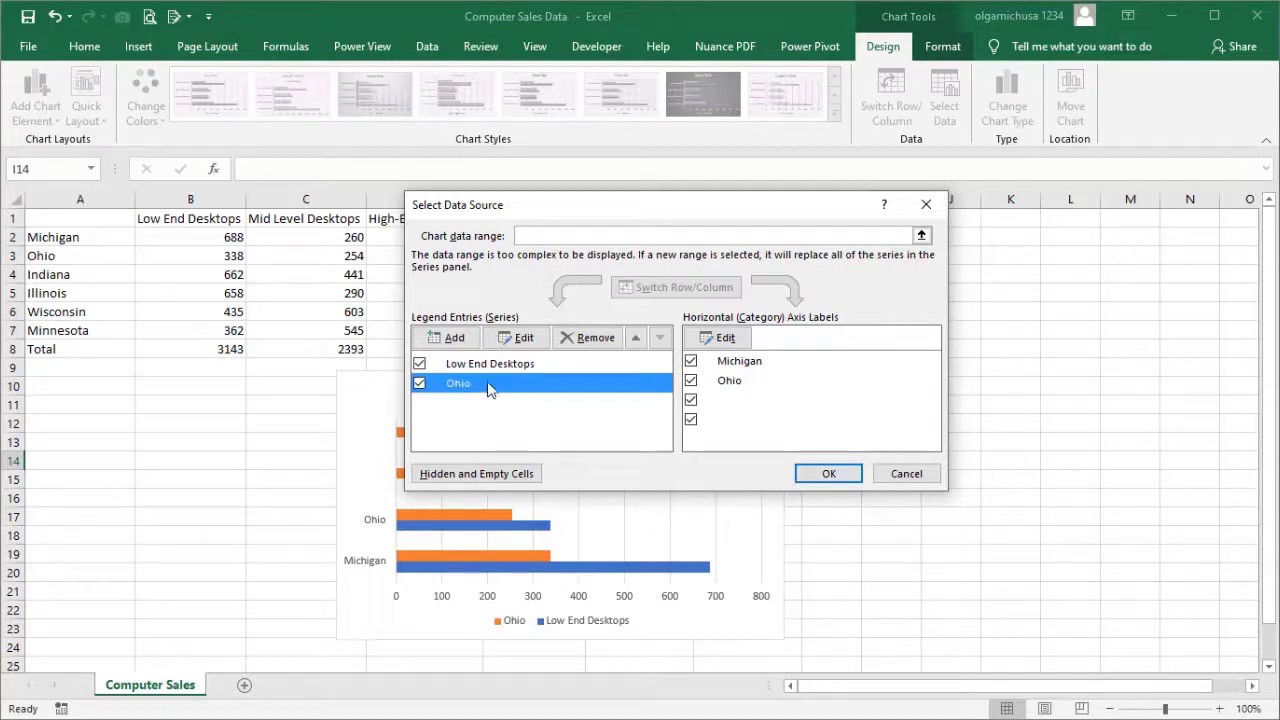
click(522, 338)
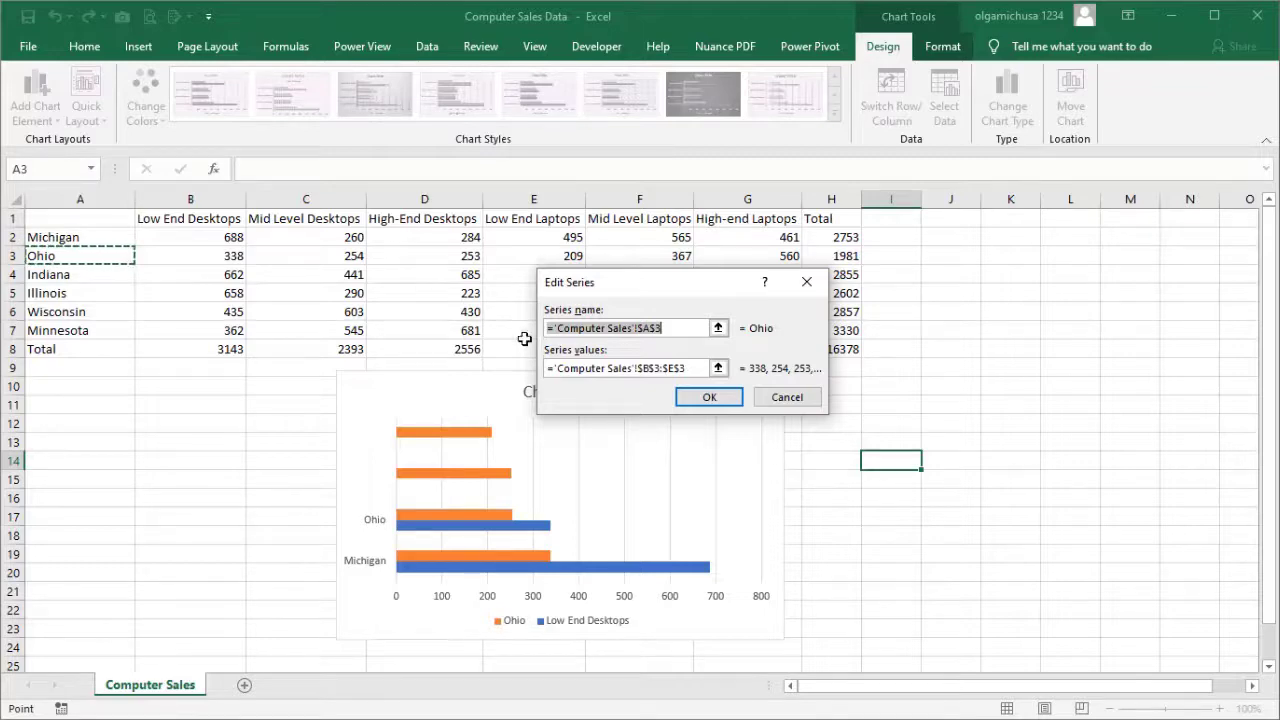
click(299, 219)
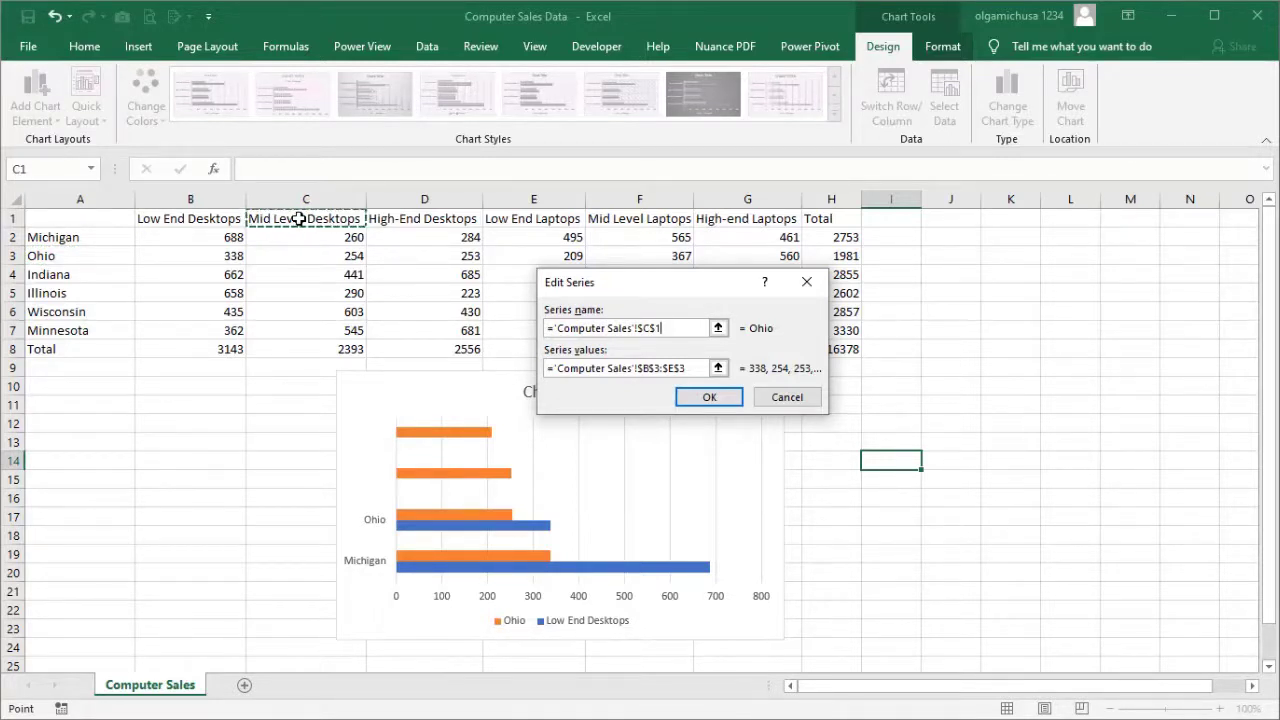
key(Tab)
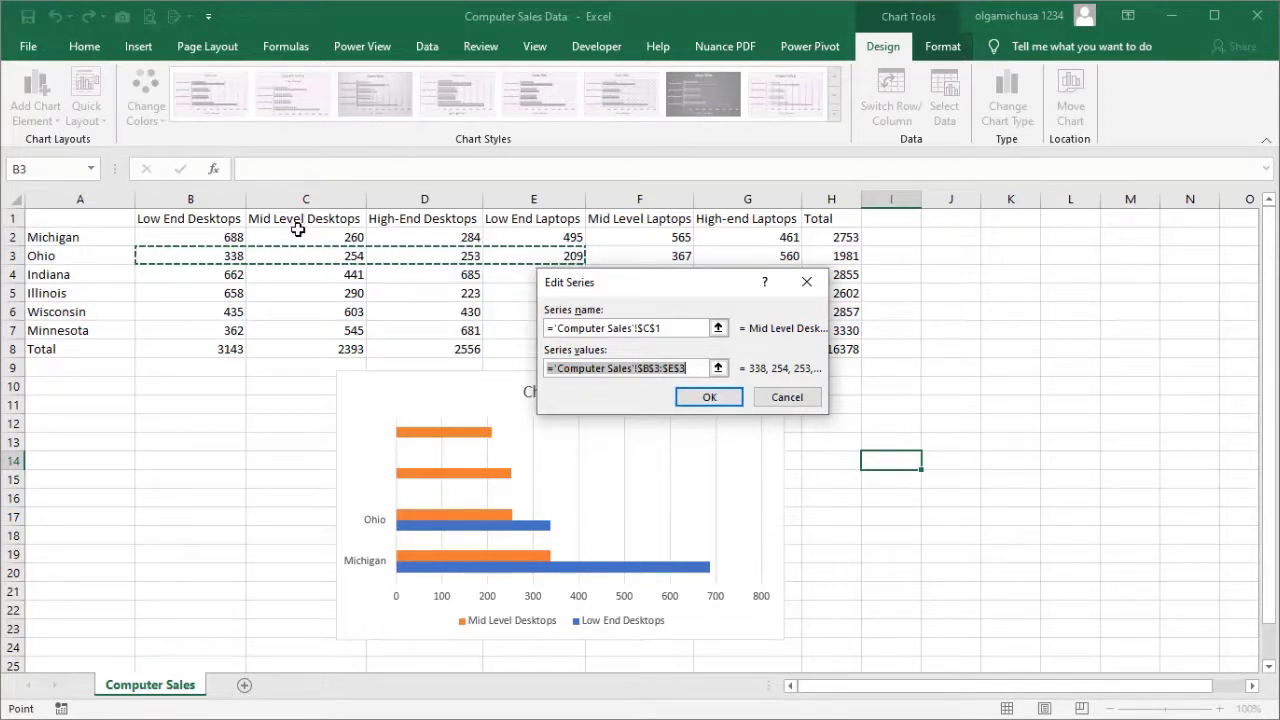
drag(297, 230, 305, 257)
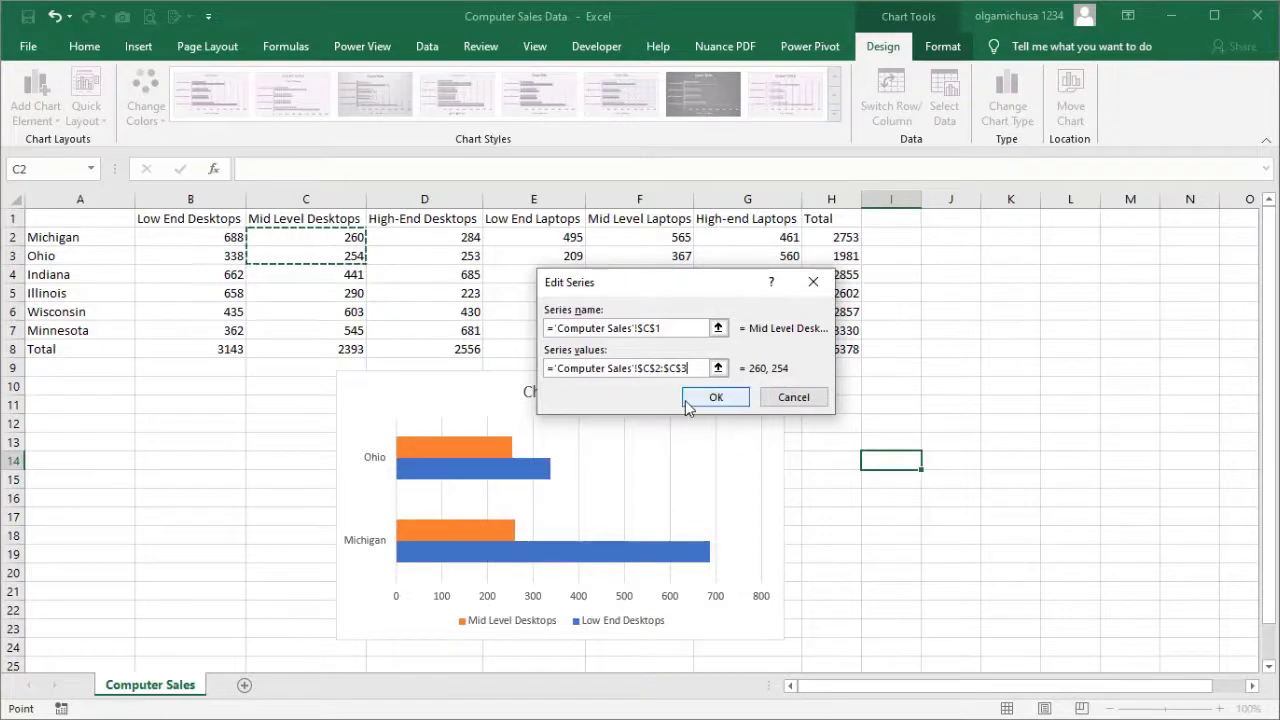
click(688, 402)
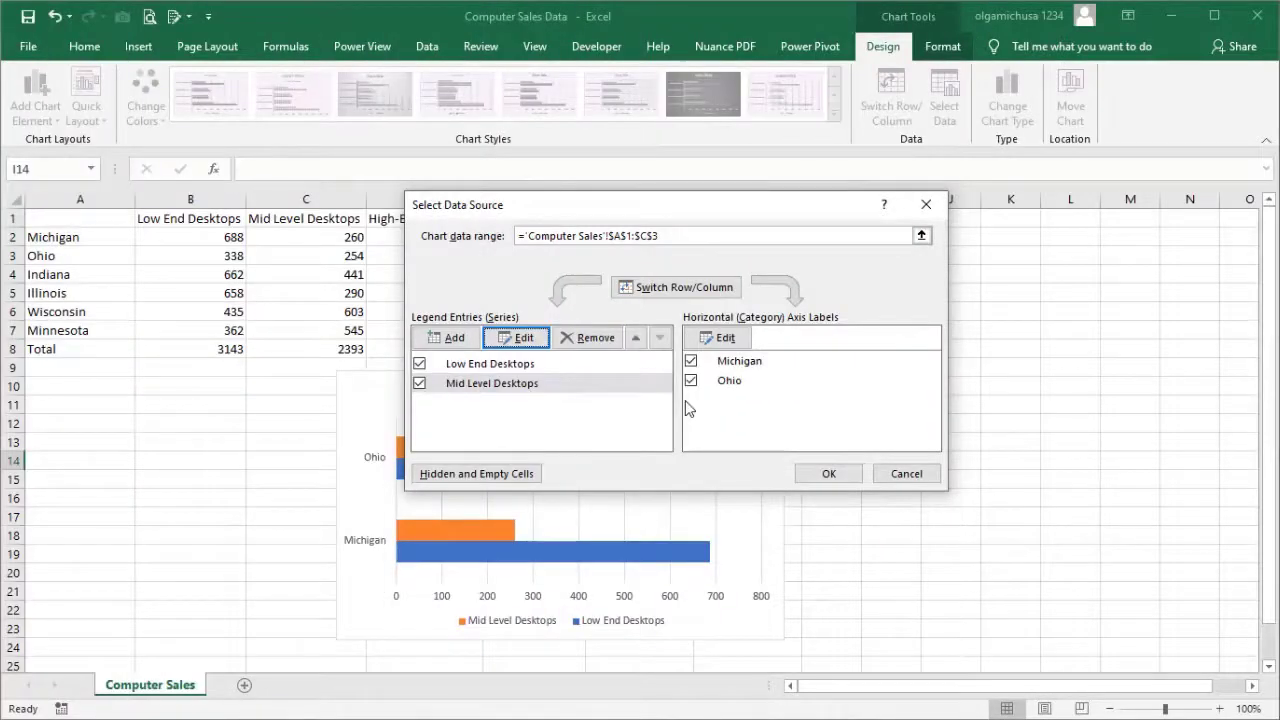
Add a chart series named from D1 (High-End Desktops) with the values in D2:D3.
click(468, 346)
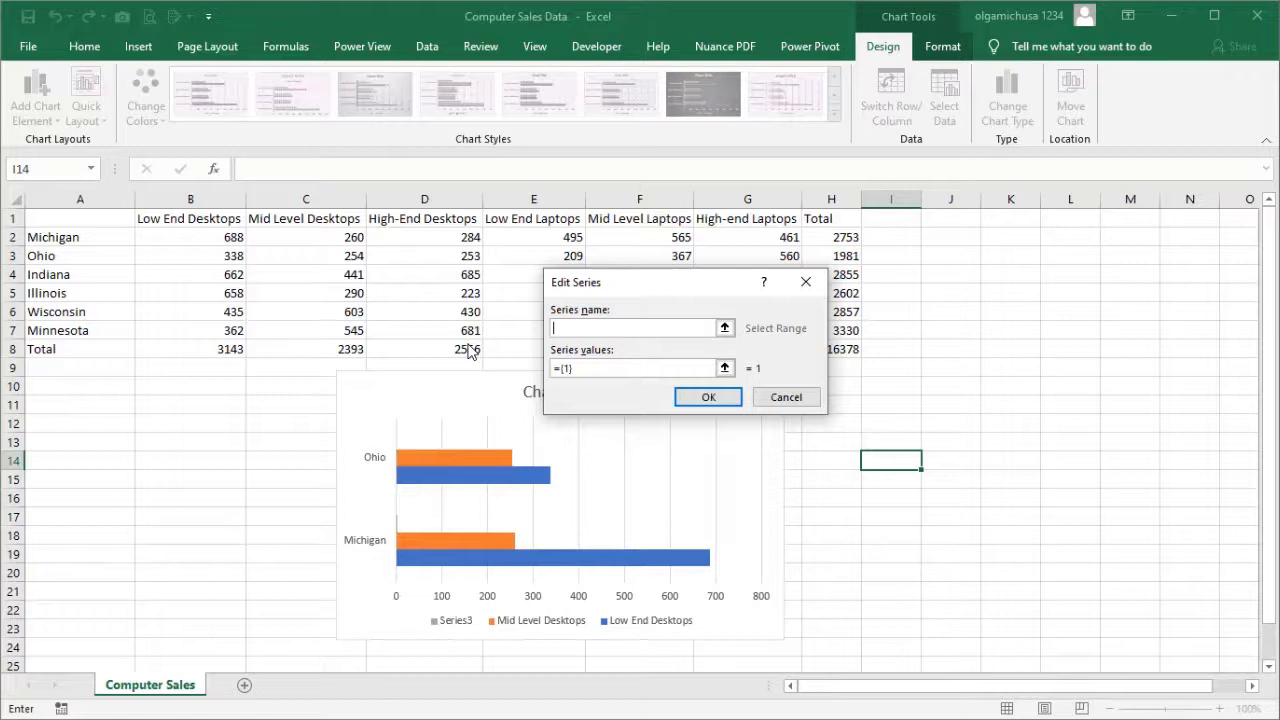
click(429, 218)
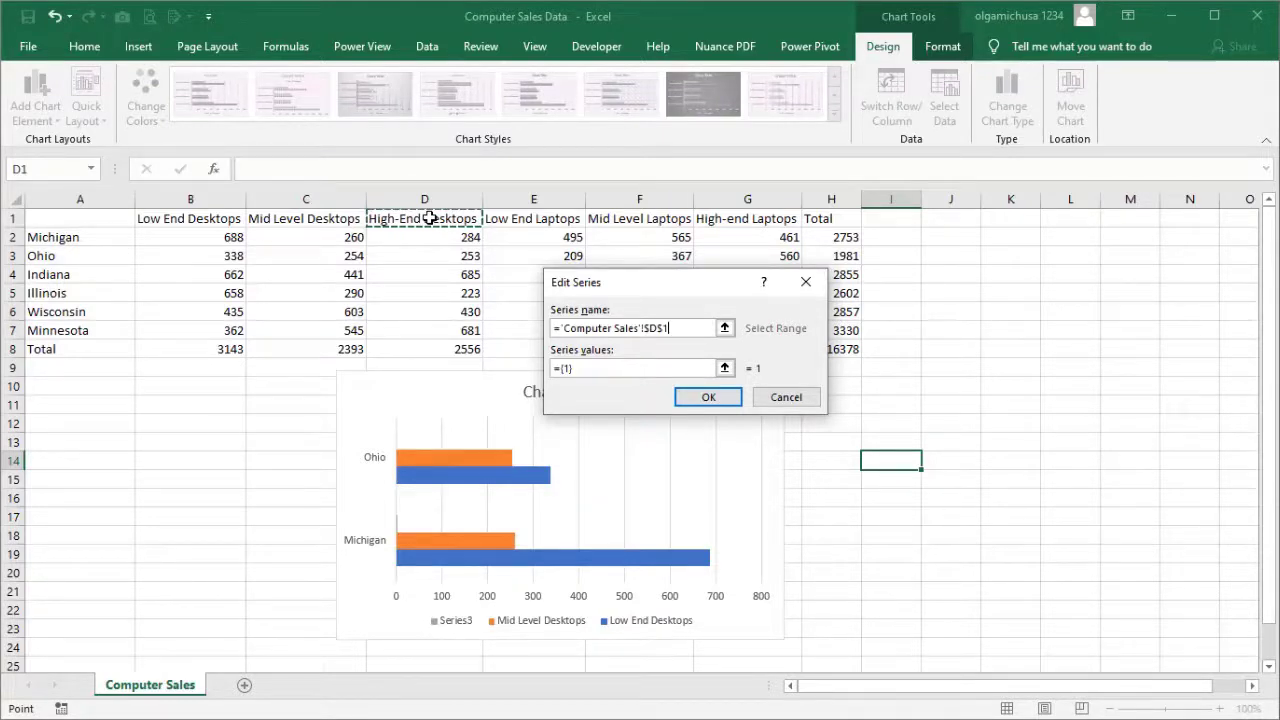
key(Tab)
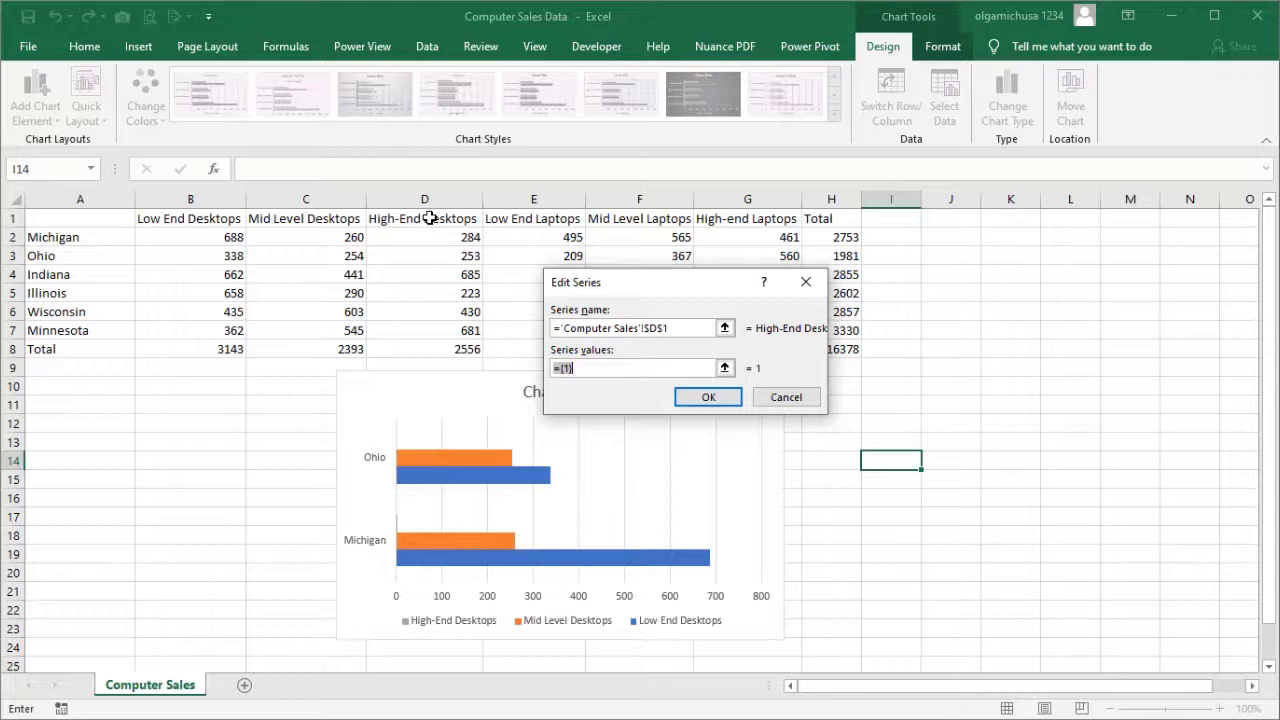
drag(420, 240, 416, 250)
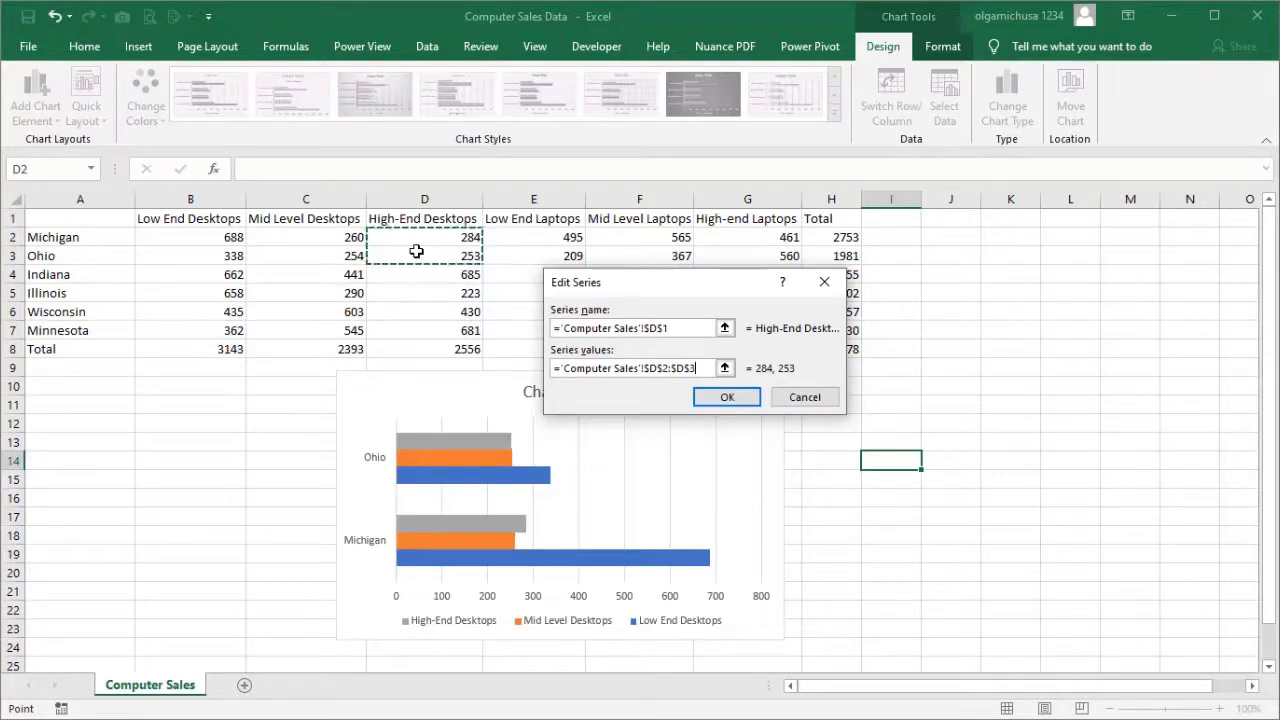
click(727, 397)
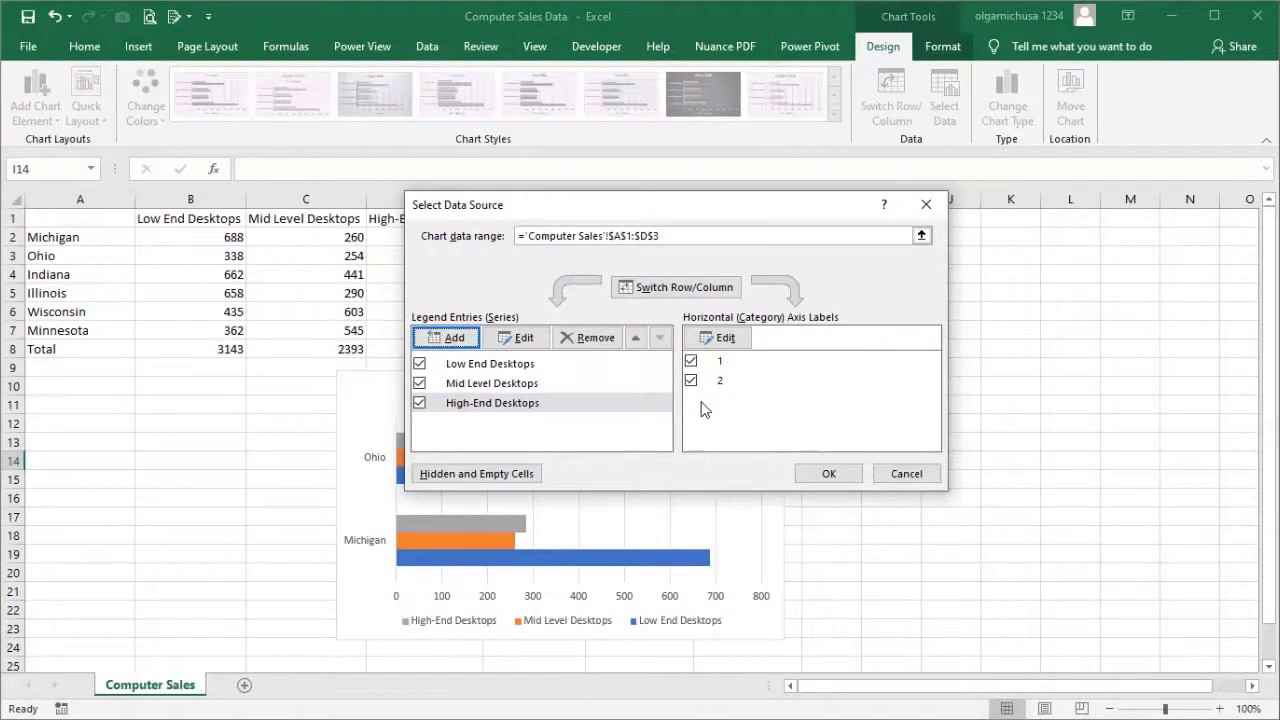
Add a chart series named from E1 (Low End Laptops) with values E2:E3, and apply the data source changes.
click(472, 343)
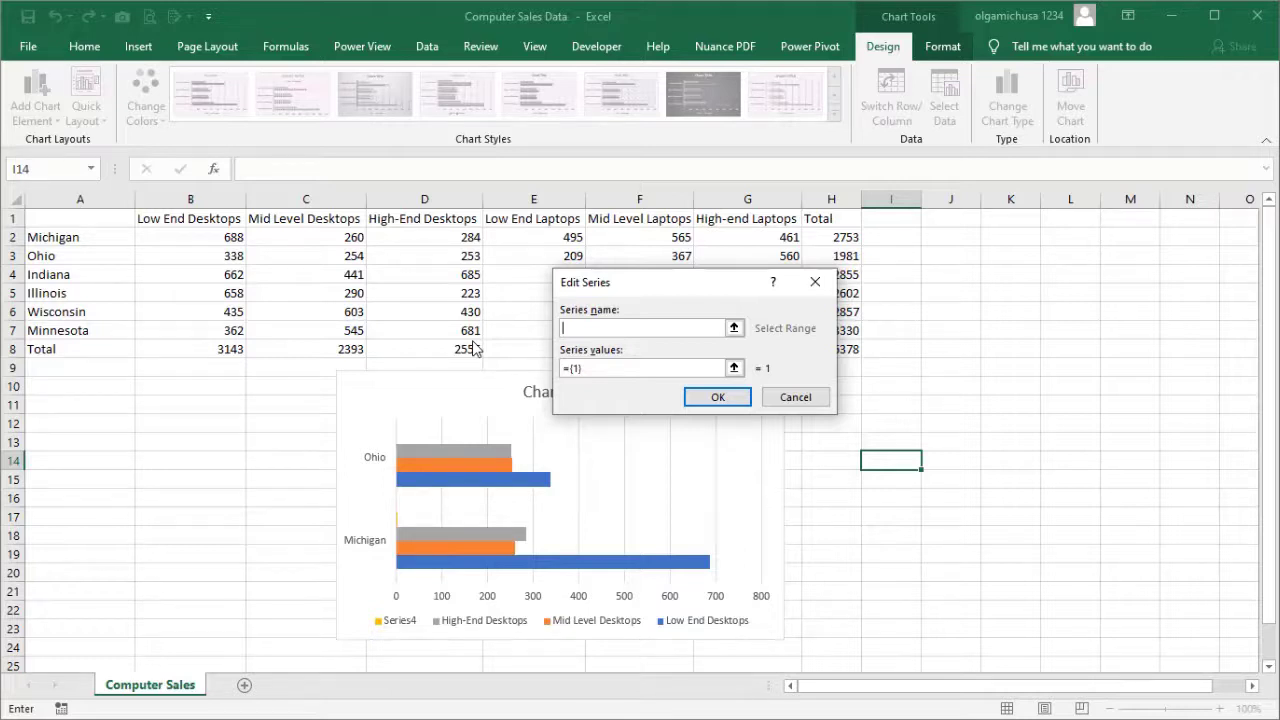
click(522, 222)
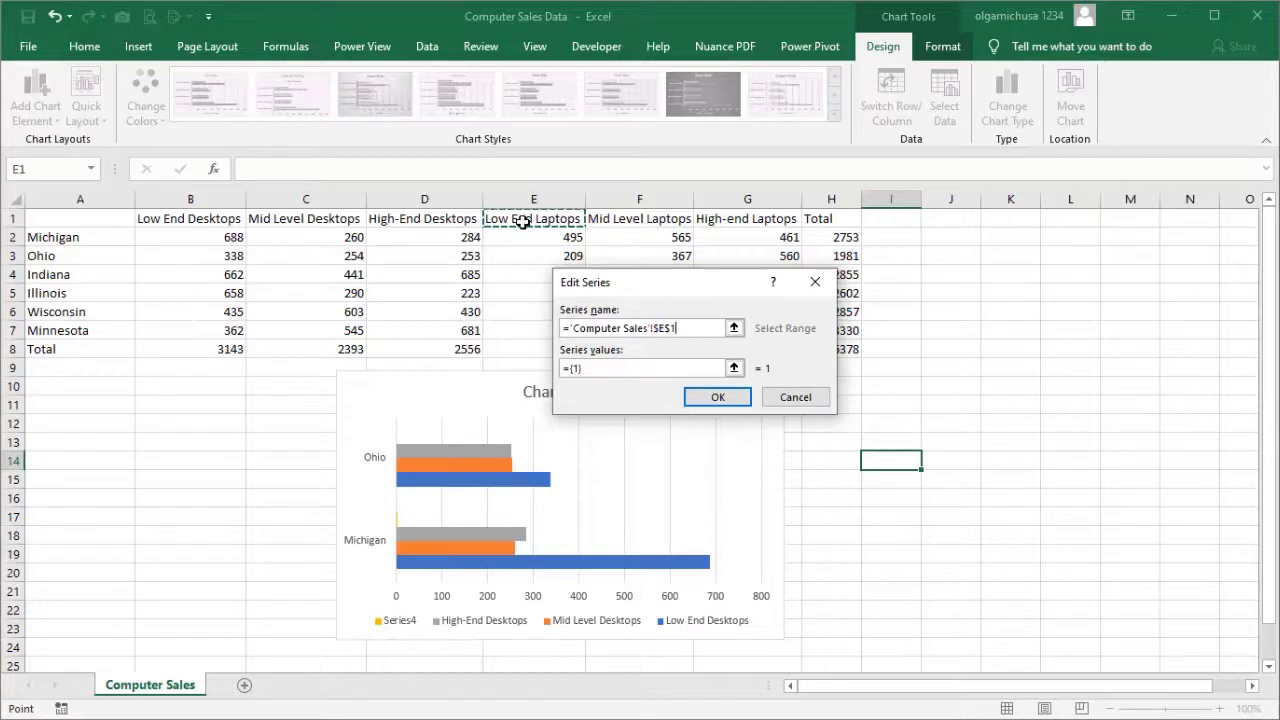
key(Tab)
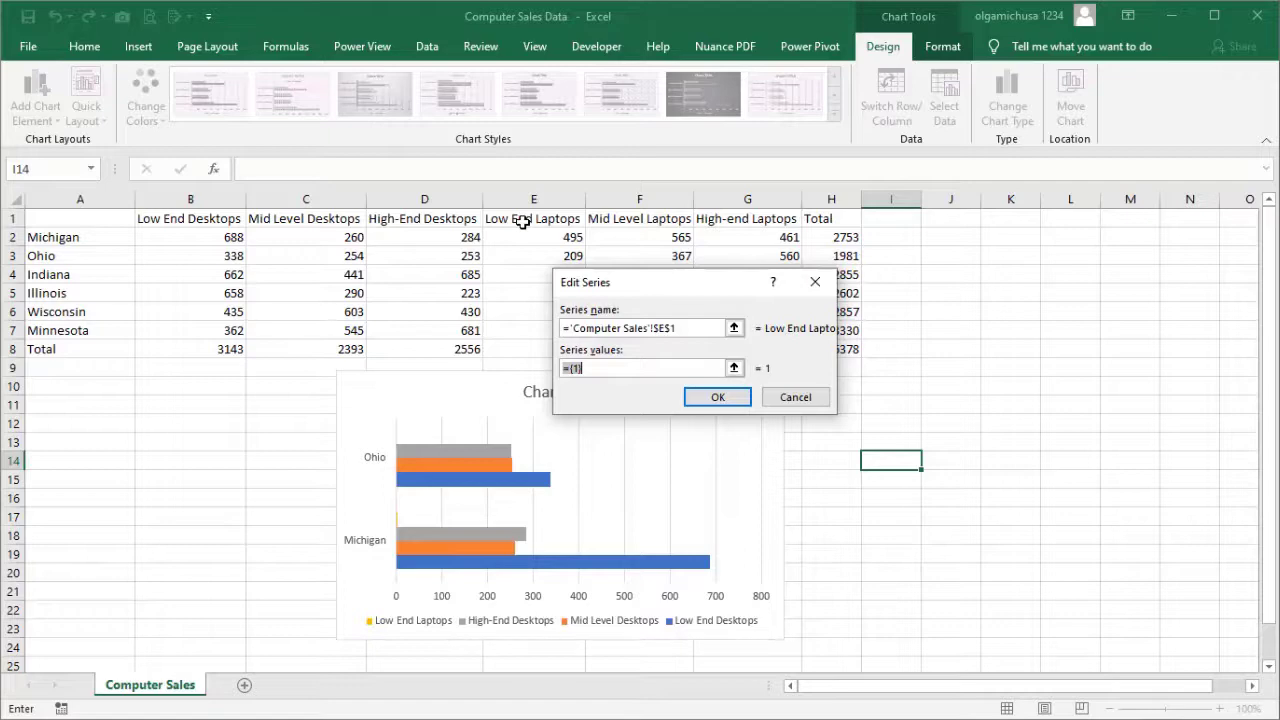
drag(514, 238, 507, 256)
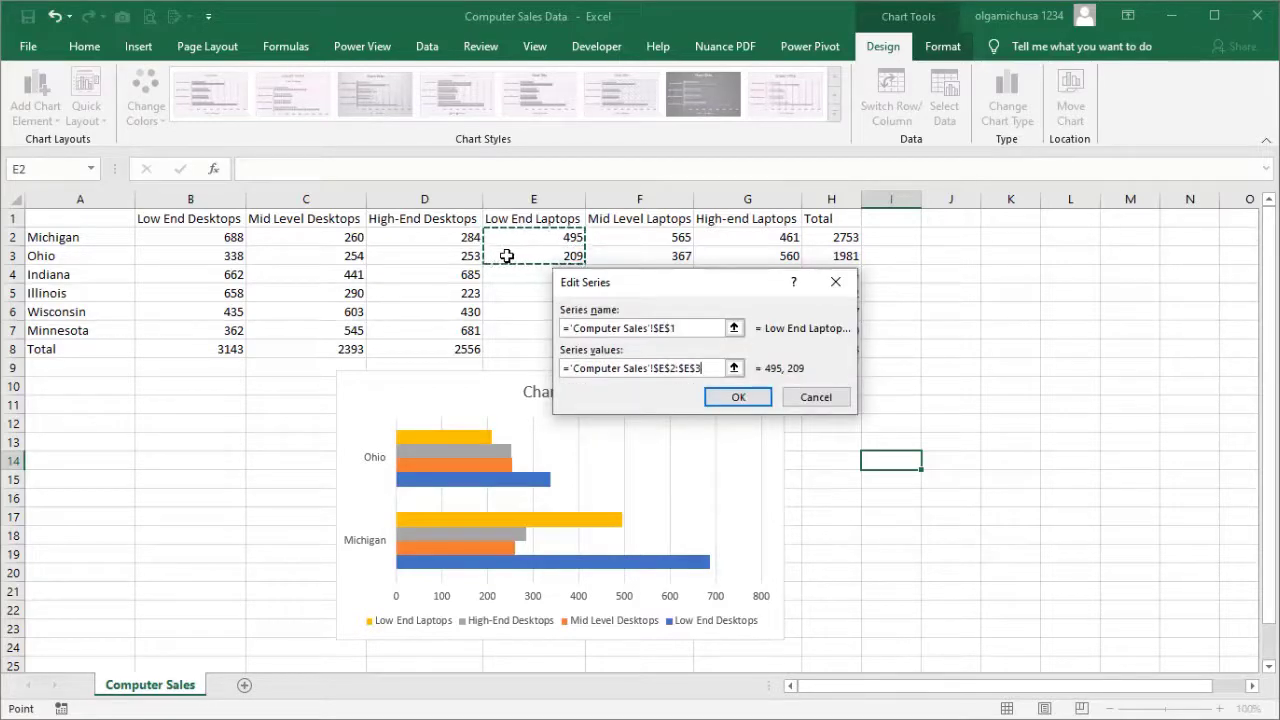
click(713, 404)
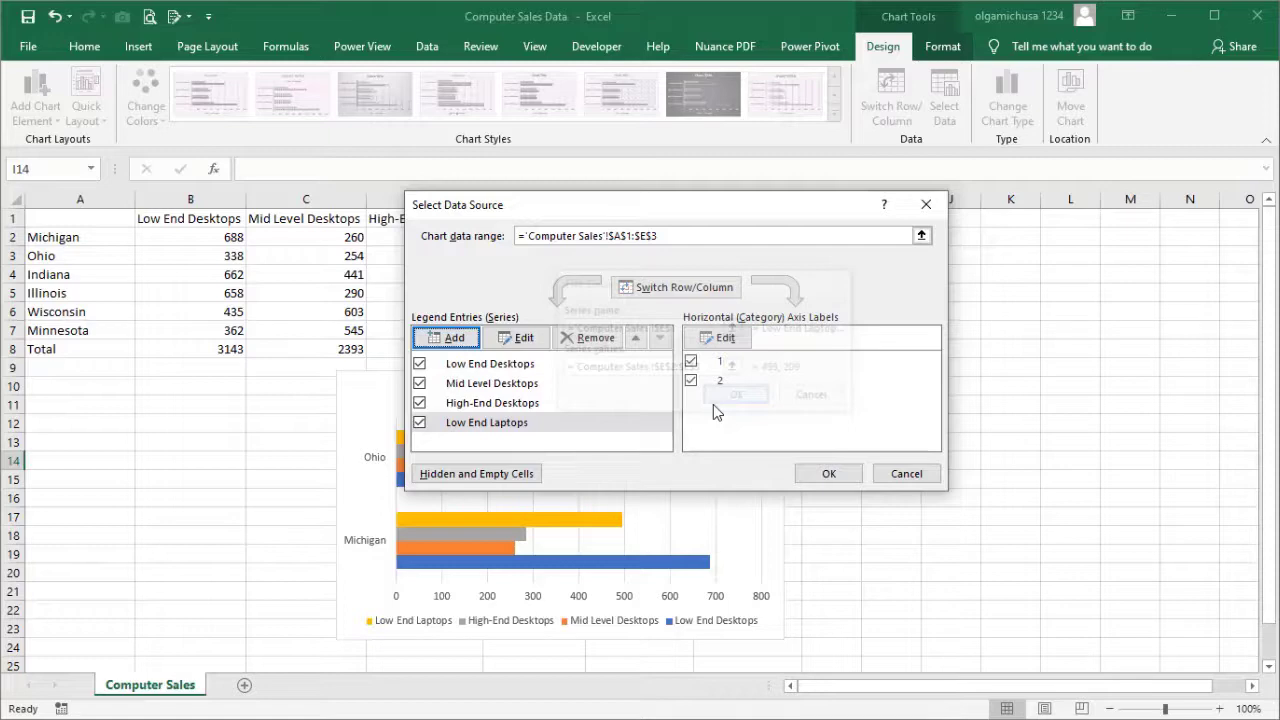
click(828, 474)
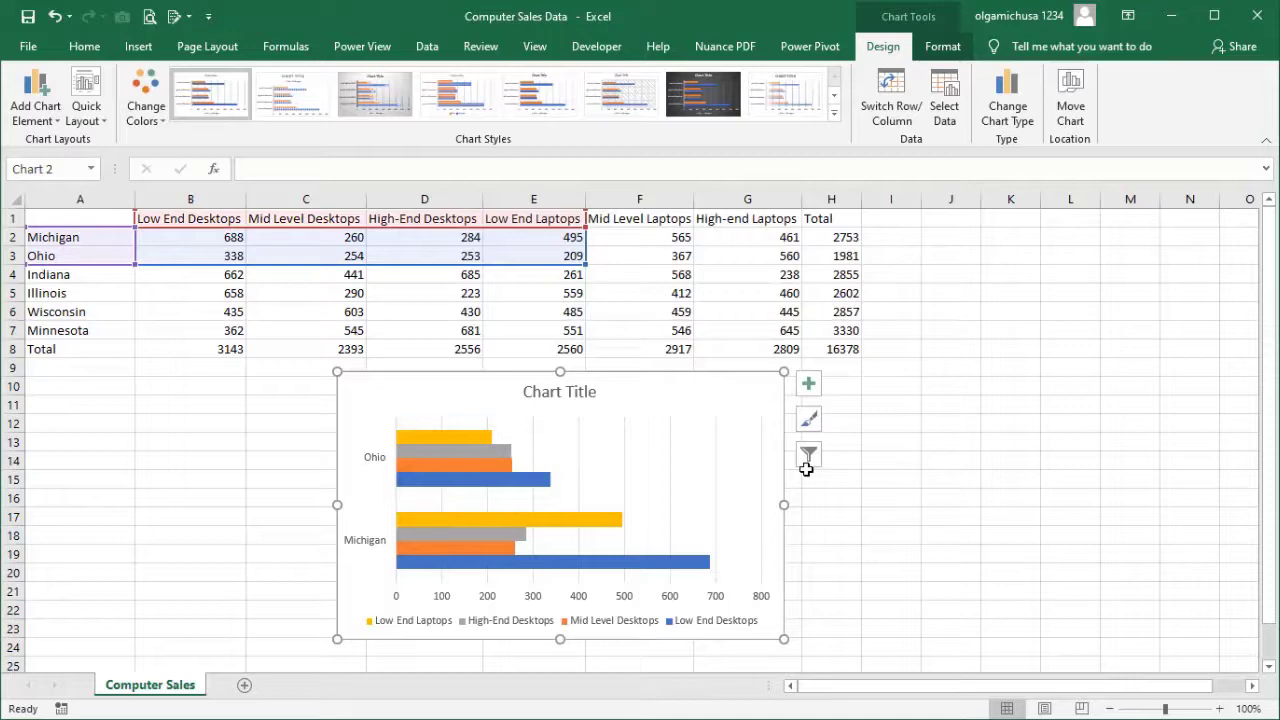
click(826, 503)
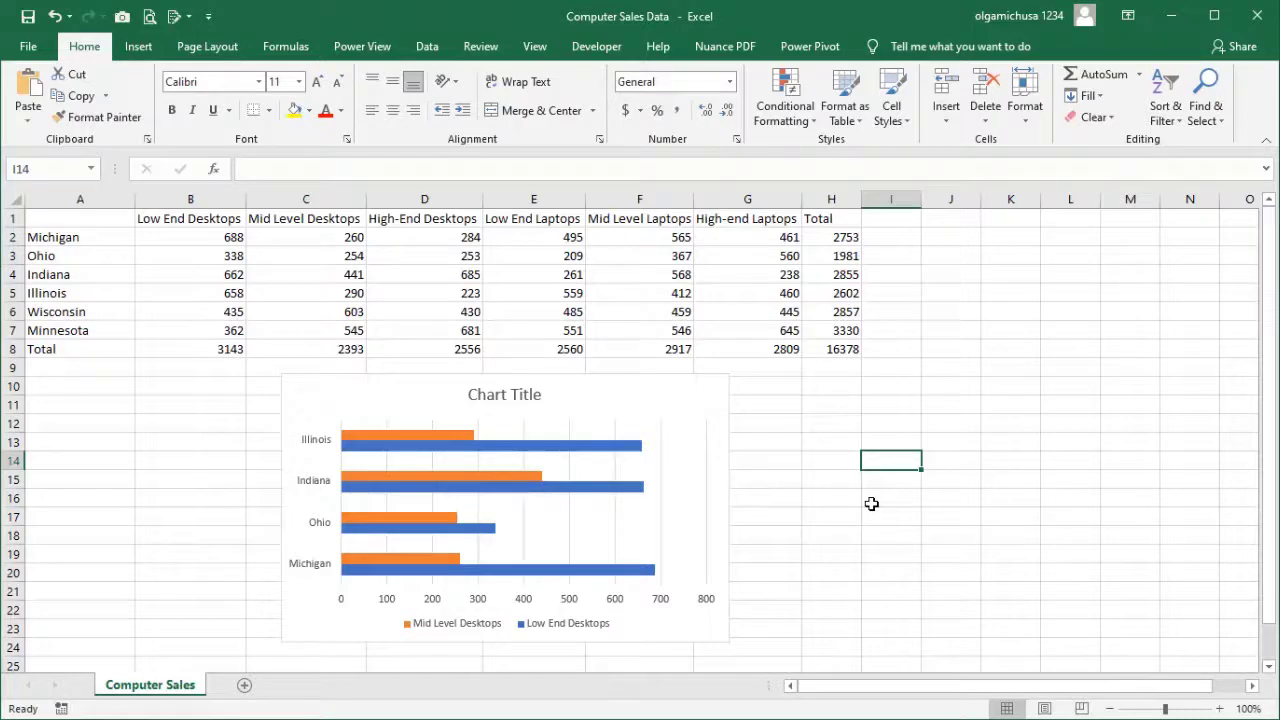
Set the bar chart's category axis labels to B1:C1 (Low End Desktops and Mid Level Desktops) in its data source.
click(697, 401)
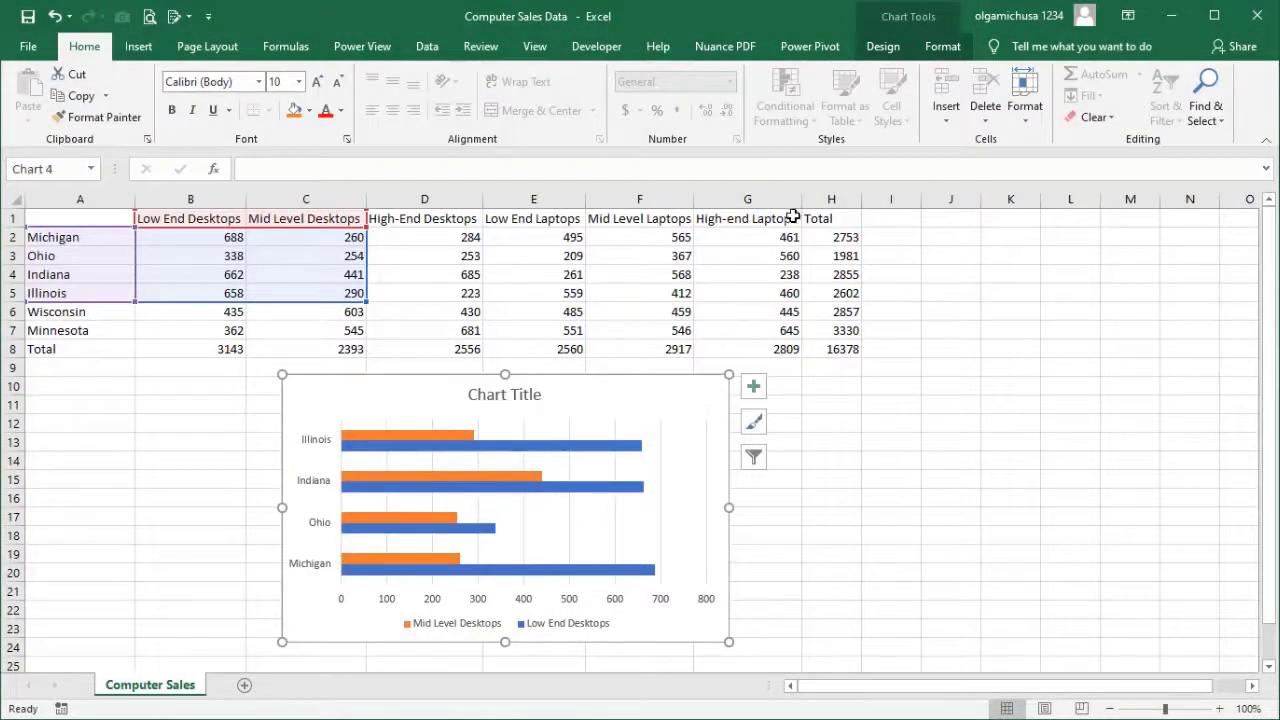
click(893, 50)
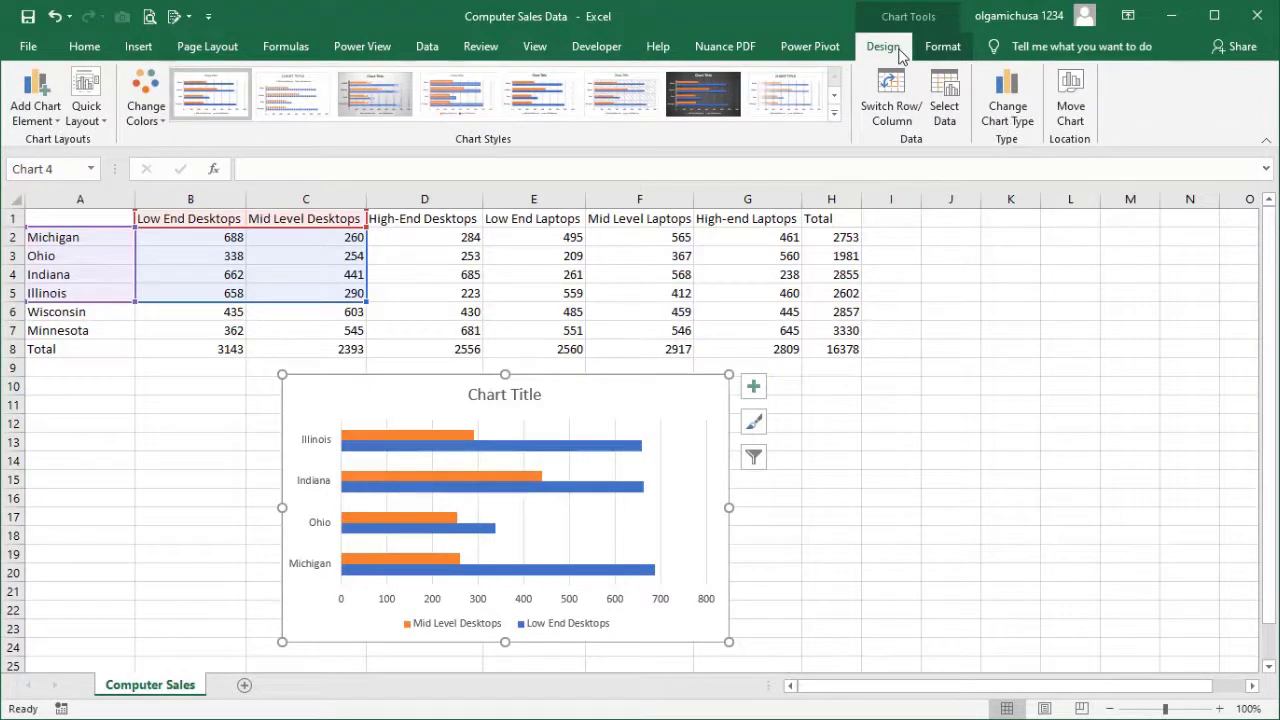
click(939, 97)
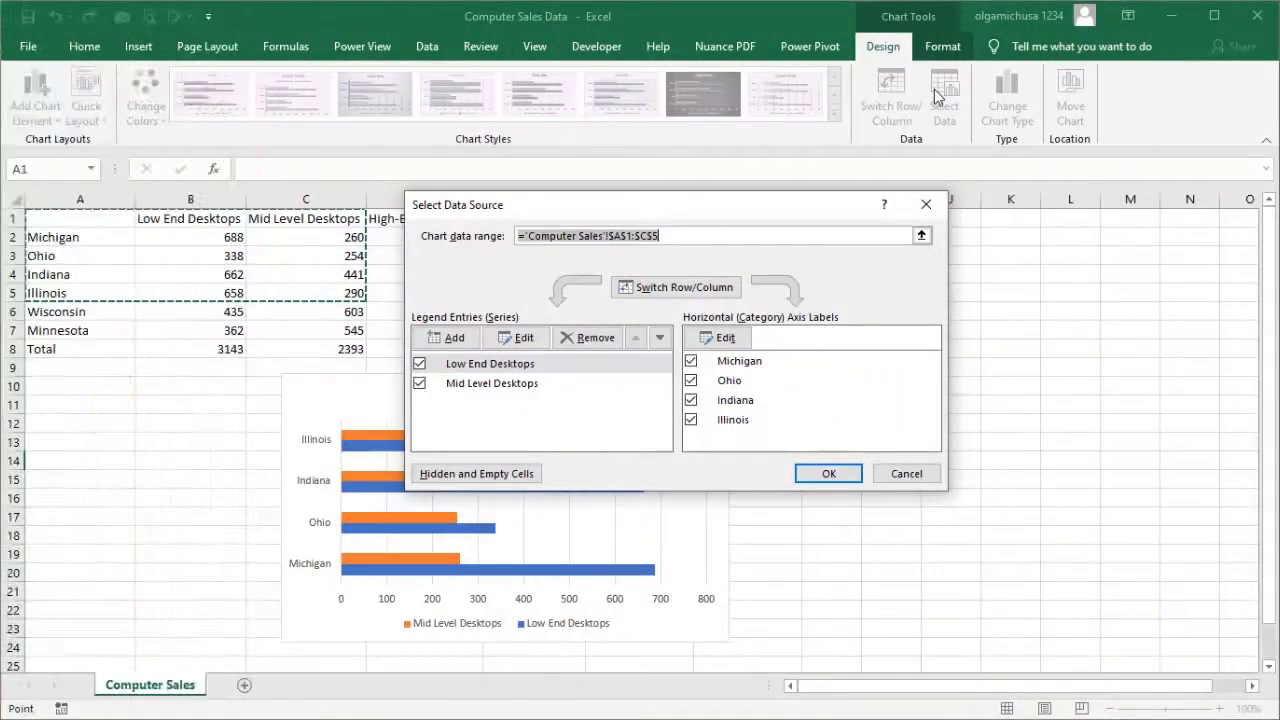
click(722, 338)
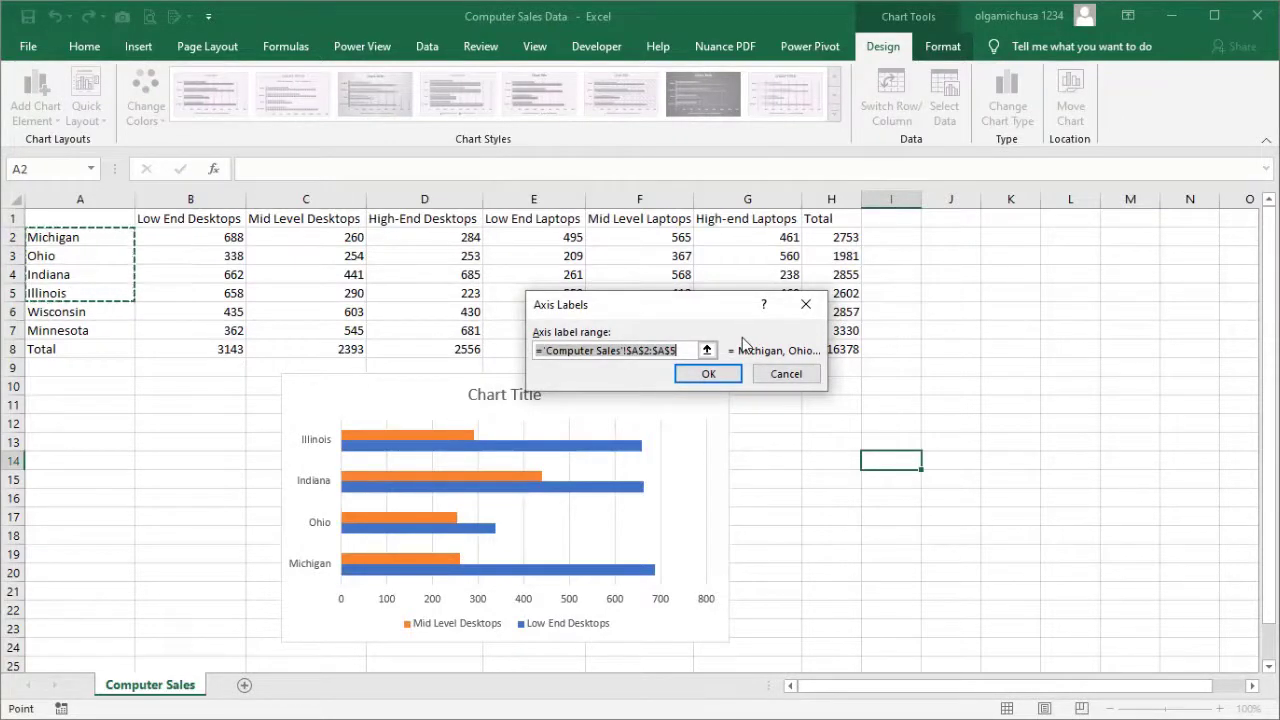
drag(221, 224, 268, 222)
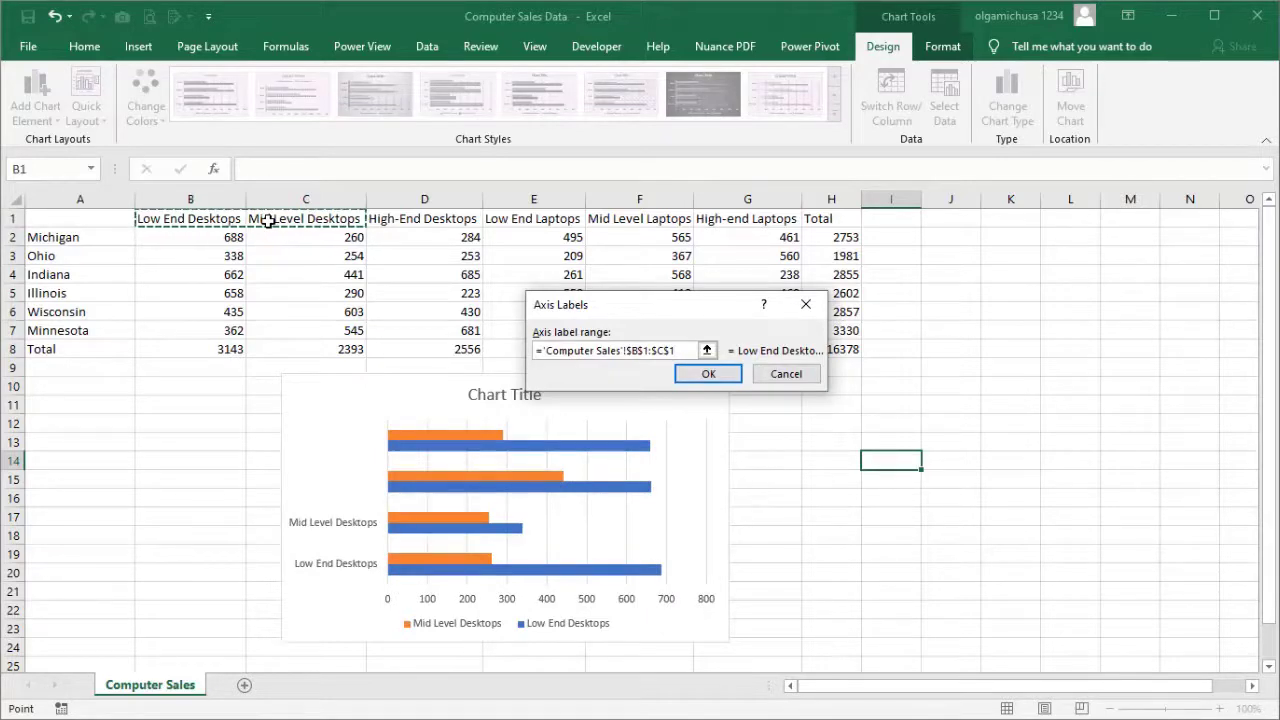
click(684, 376)
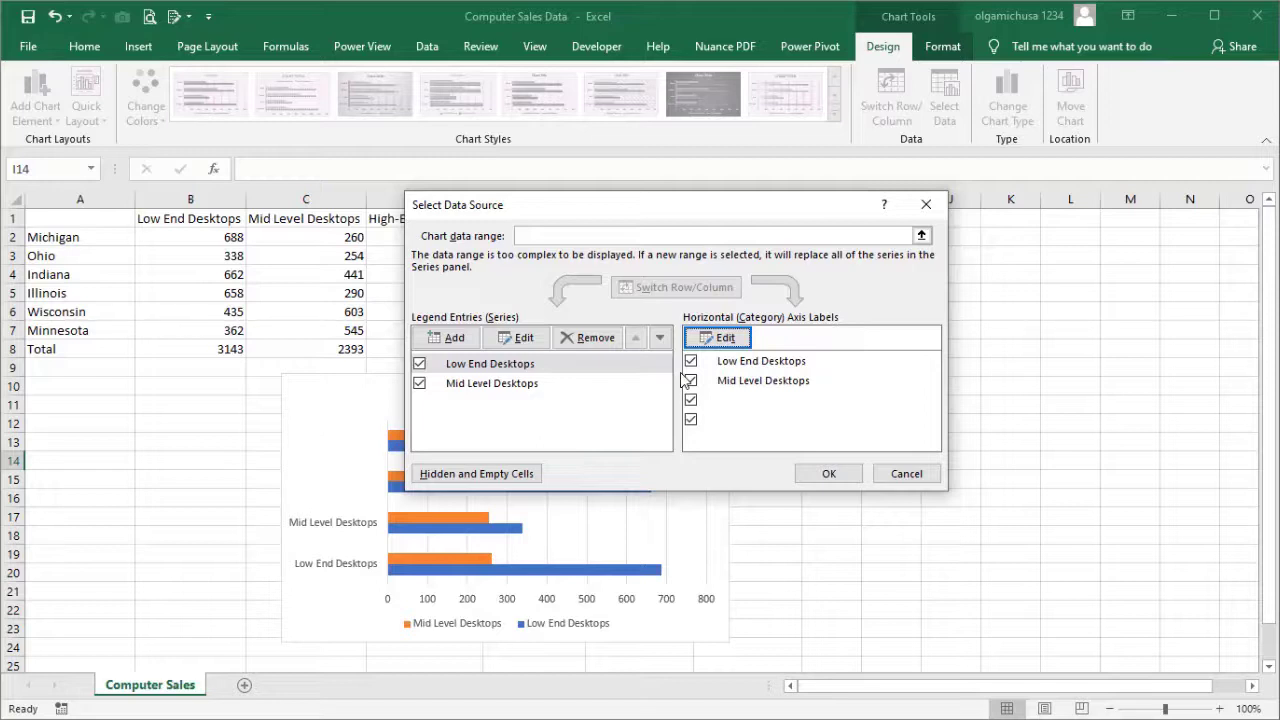
Edit the chart's Low End Desktops series to take its name from A2 (Michigan) and its values from B2:C2.
click(645, 366)
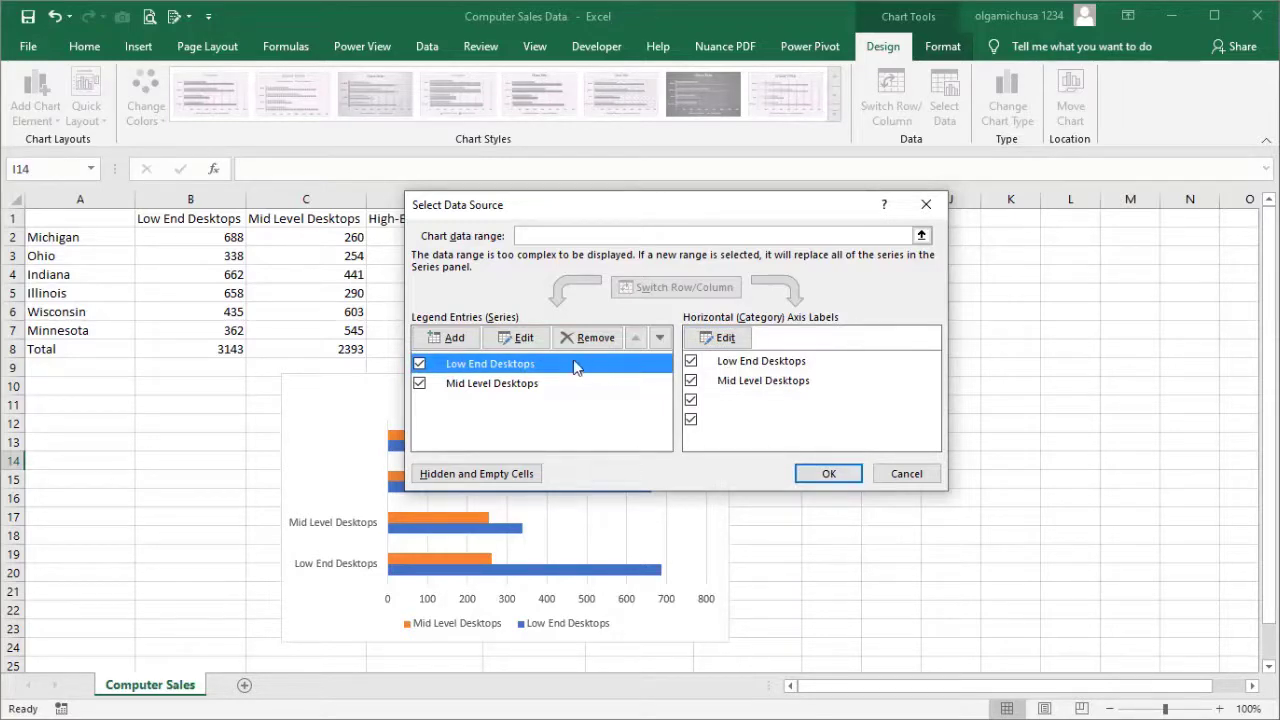
click(514, 338)
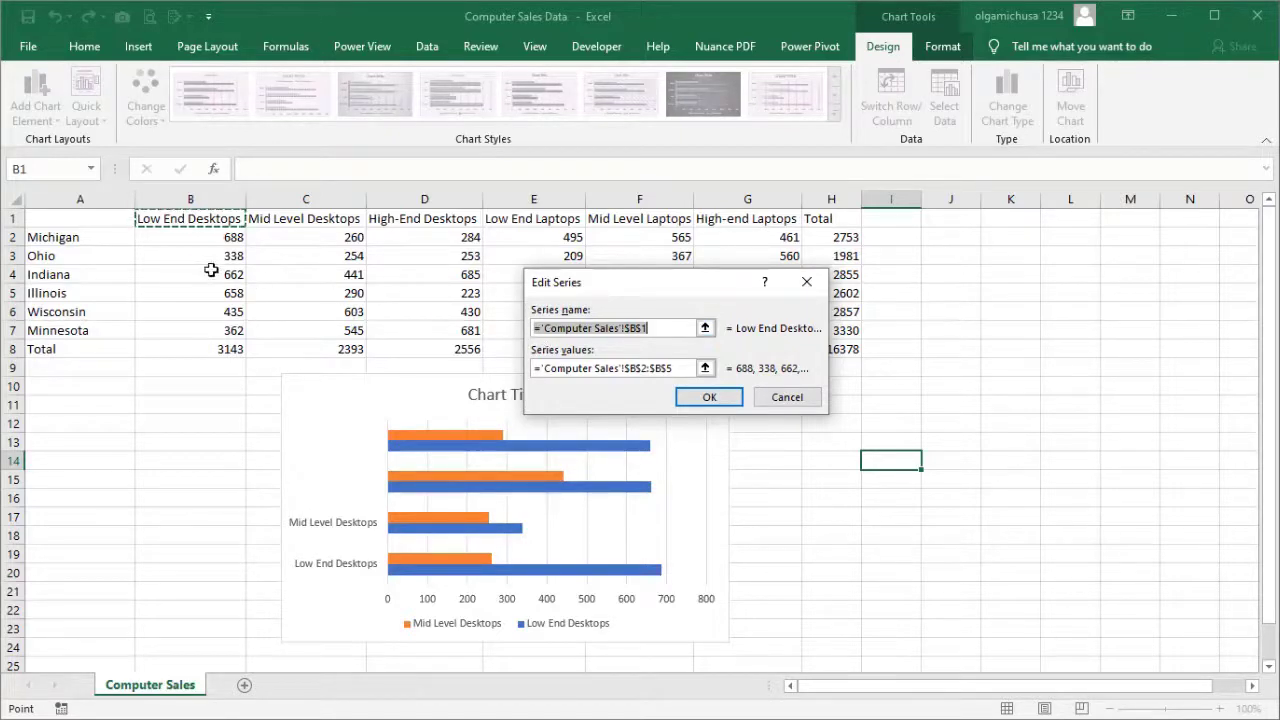
click(108, 241)
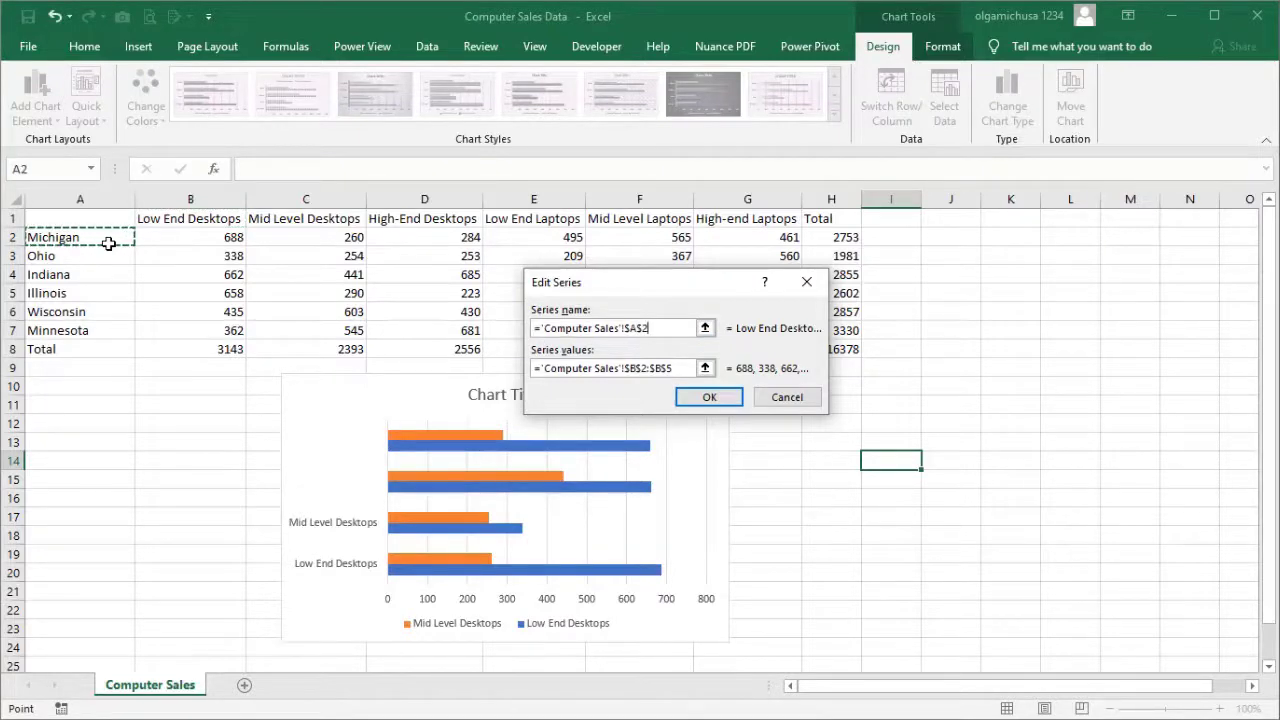
key(Tab)
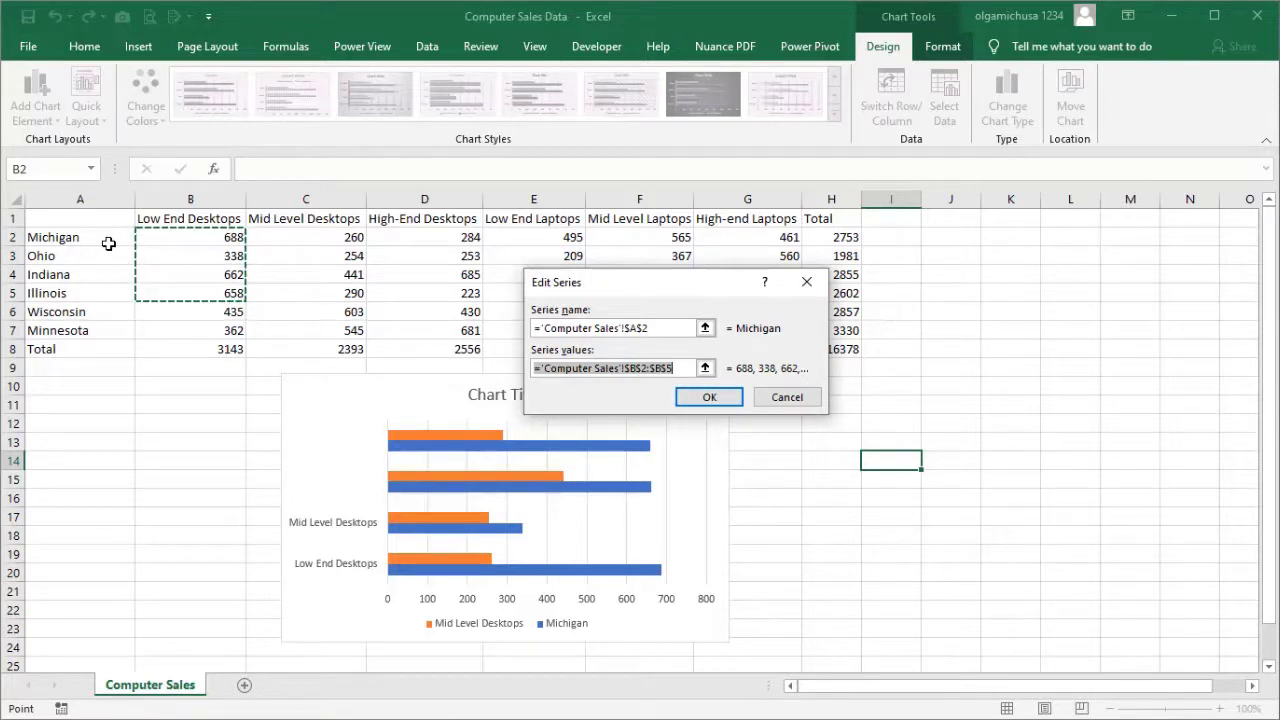
drag(160, 240, 266, 237)
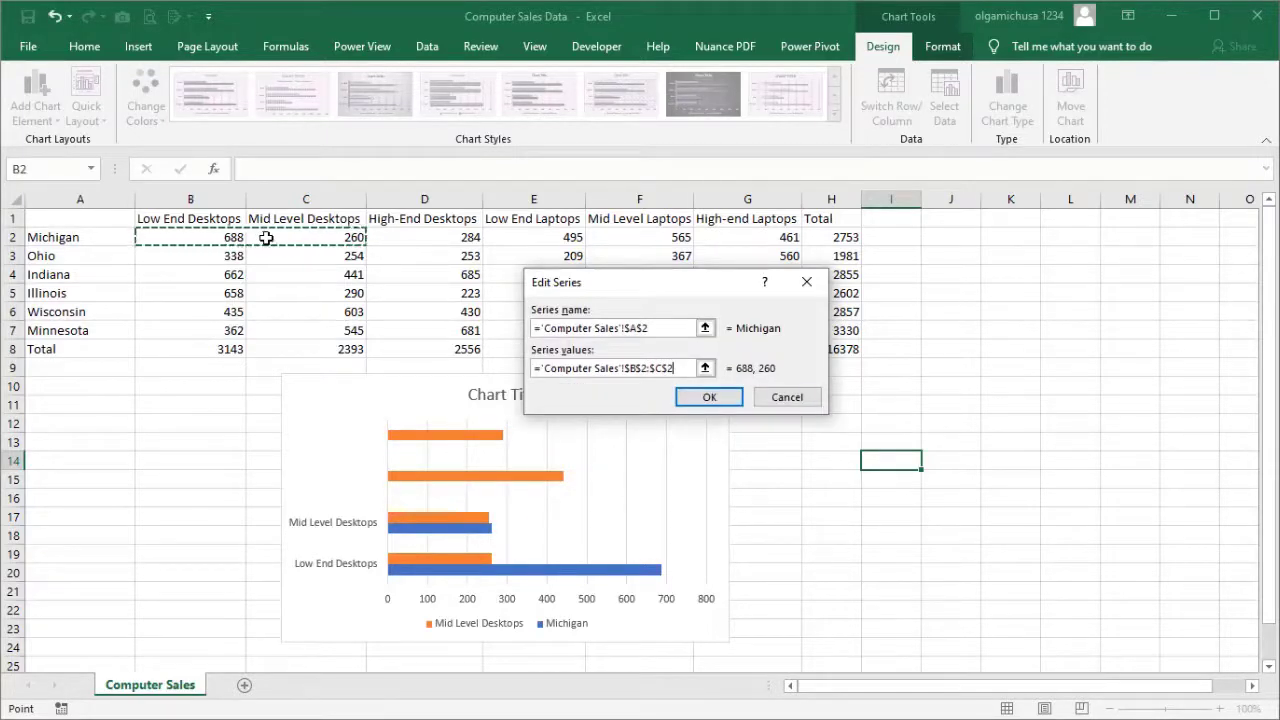
click(680, 398)
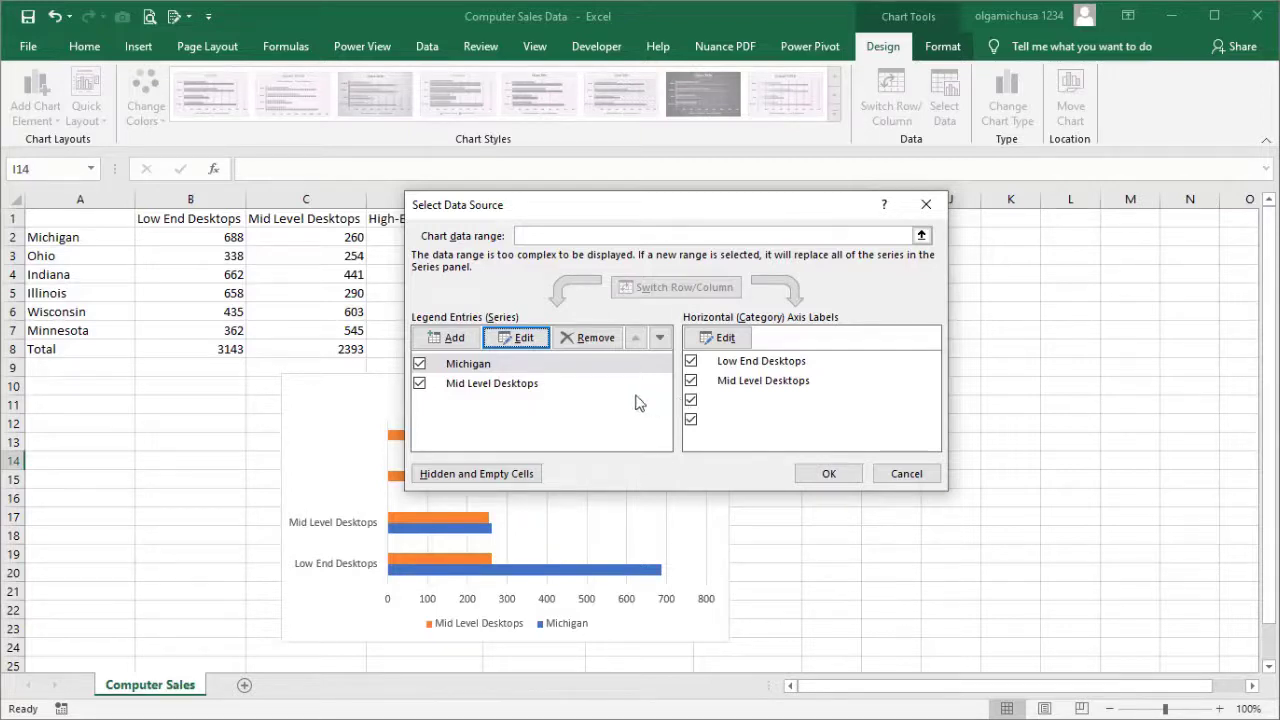
Edit the chart's Mid Level Desktops series to take its name from A3 (Ohio) and its values from B3:C3.
click(601, 392)
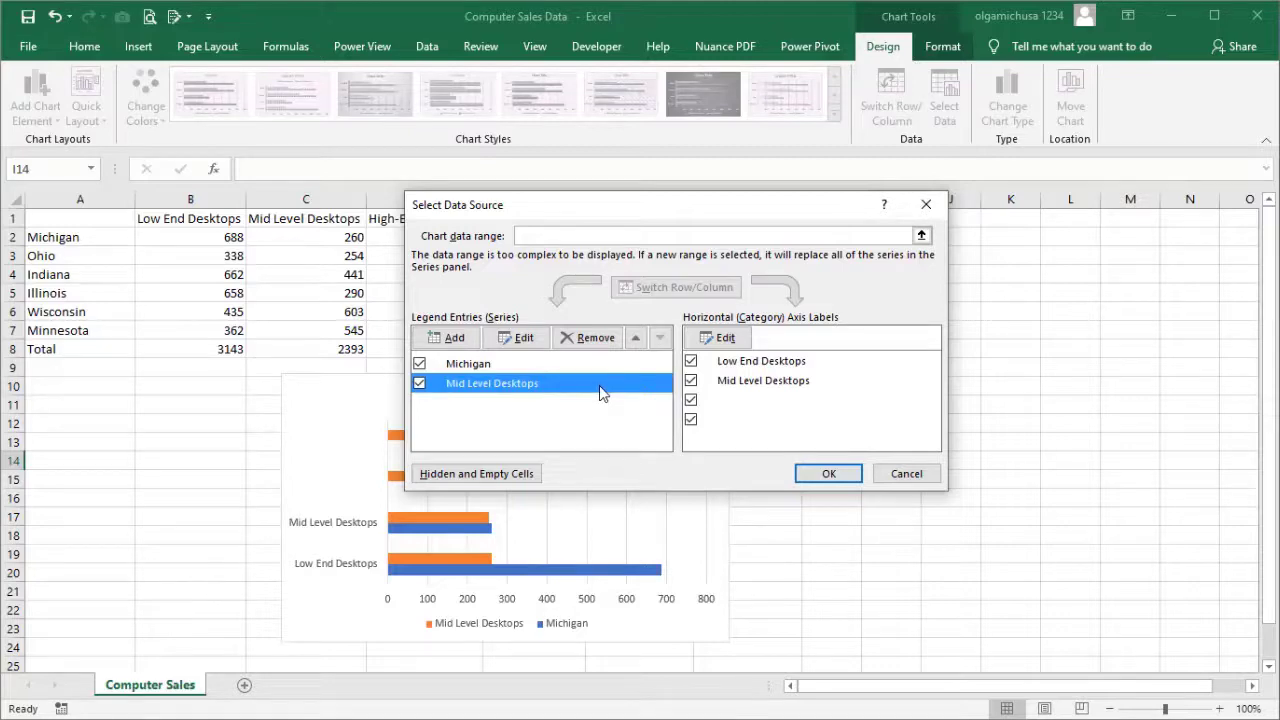
click(522, 338)
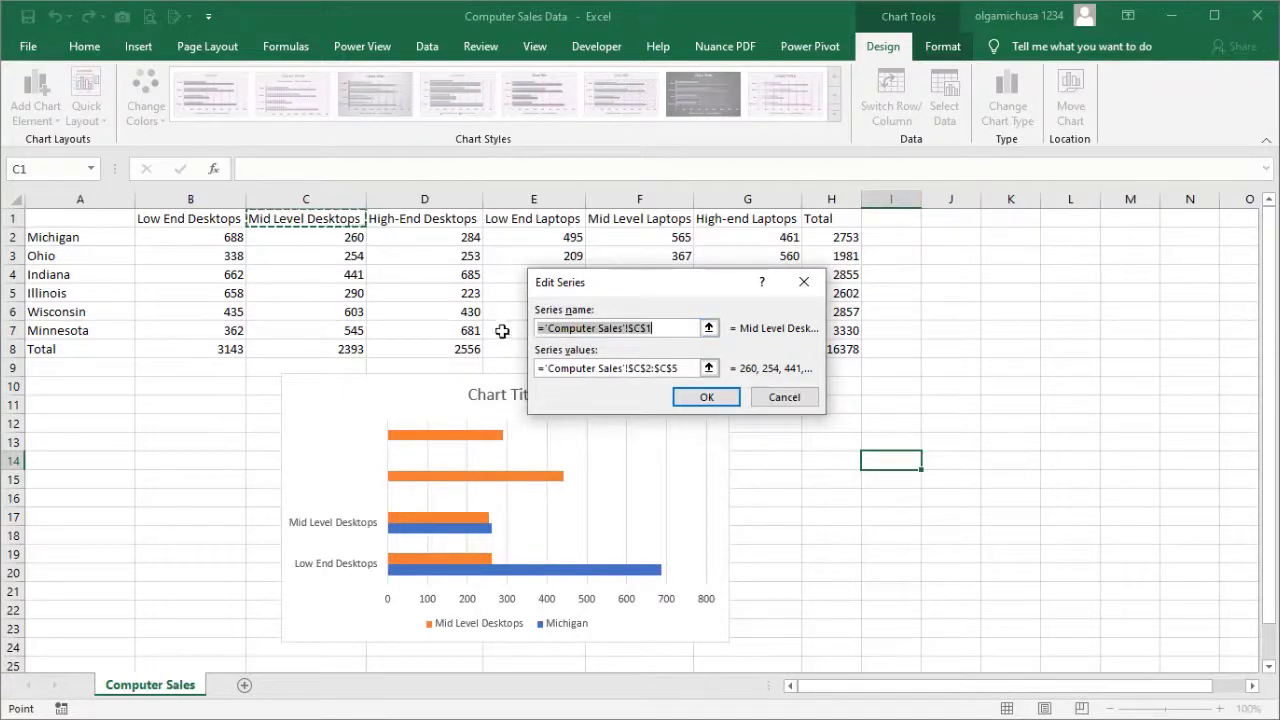
click(98, 256)
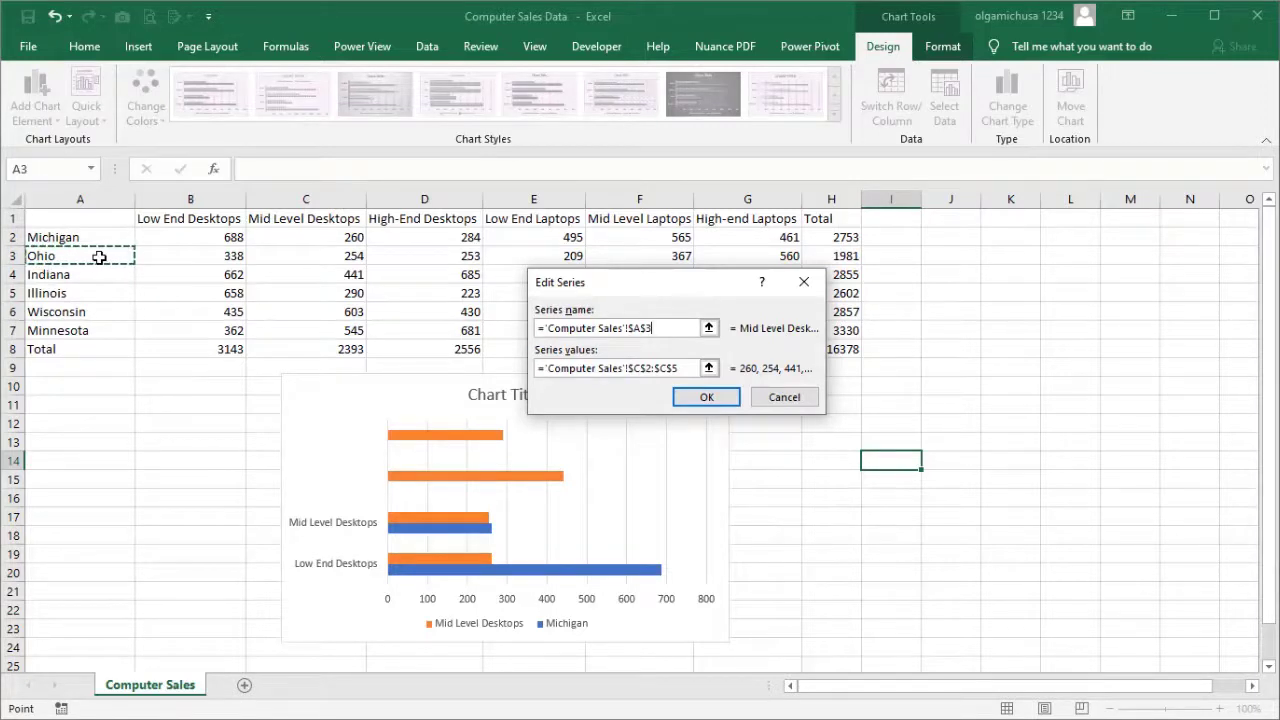
key(Tab)
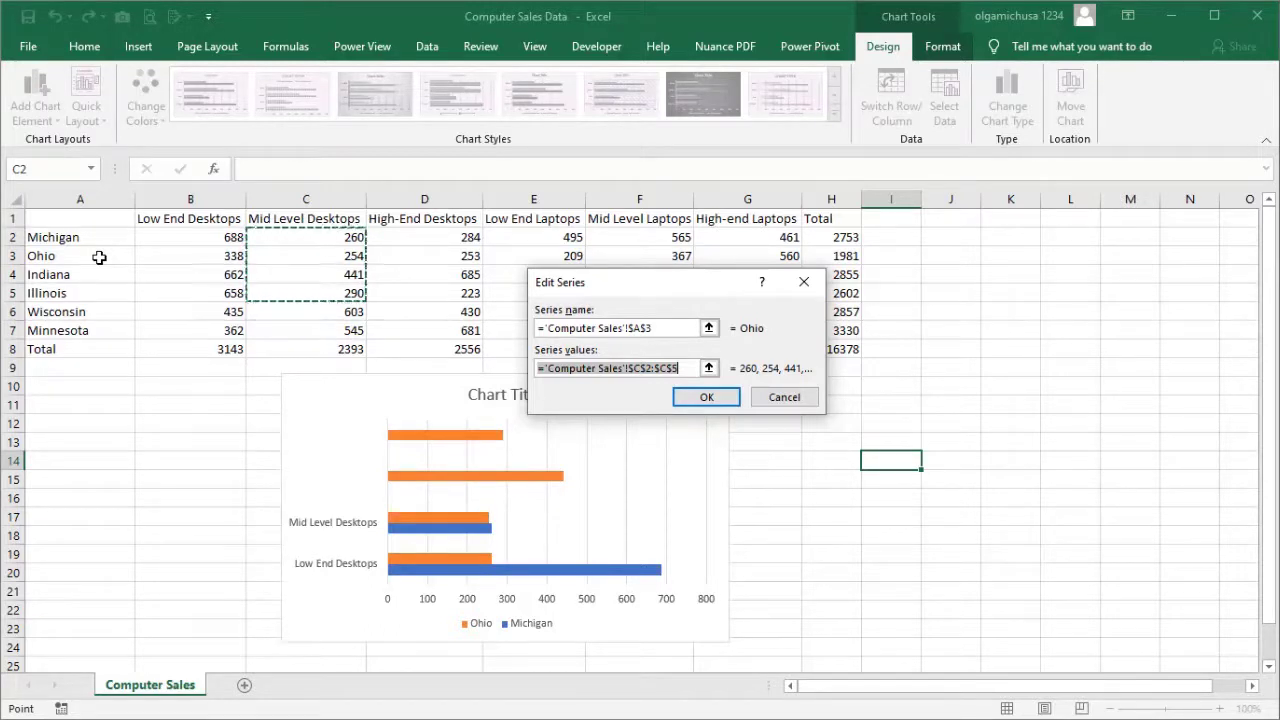
drag(160, 255, 271, 254)
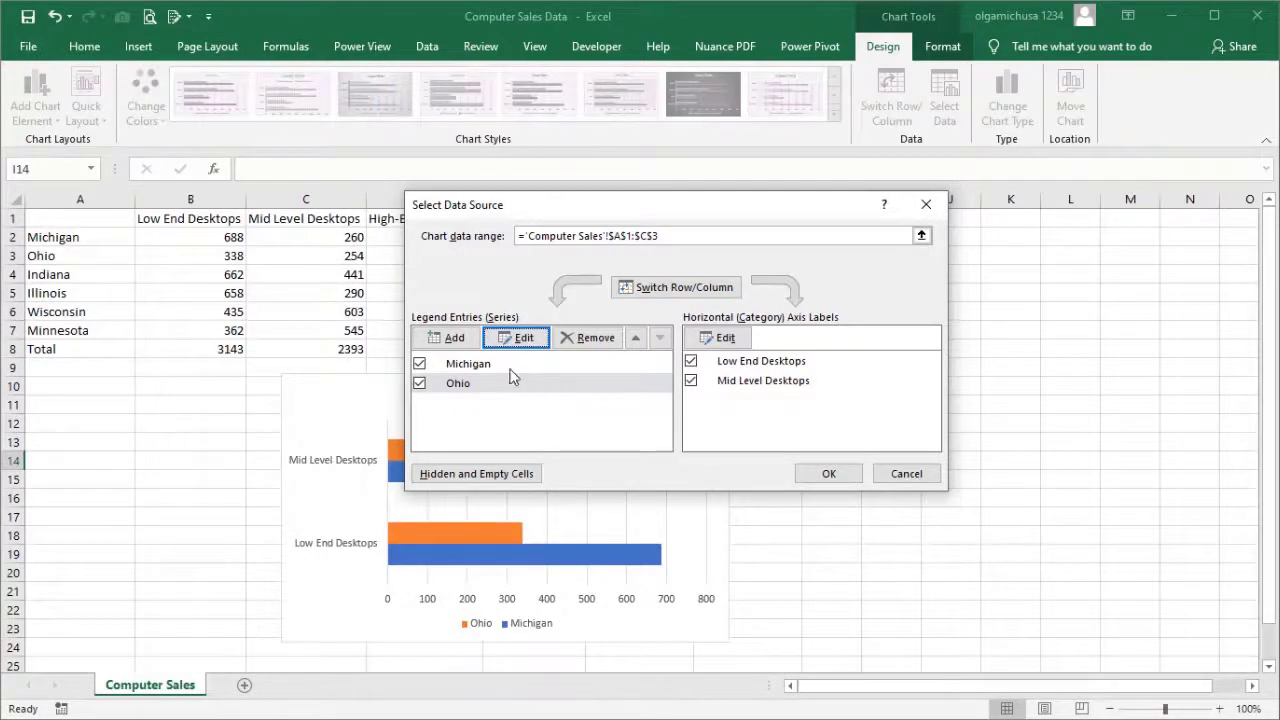
Add a chart series named from A4 (Indiana) with the values in B4:C4.
click(450, 338)
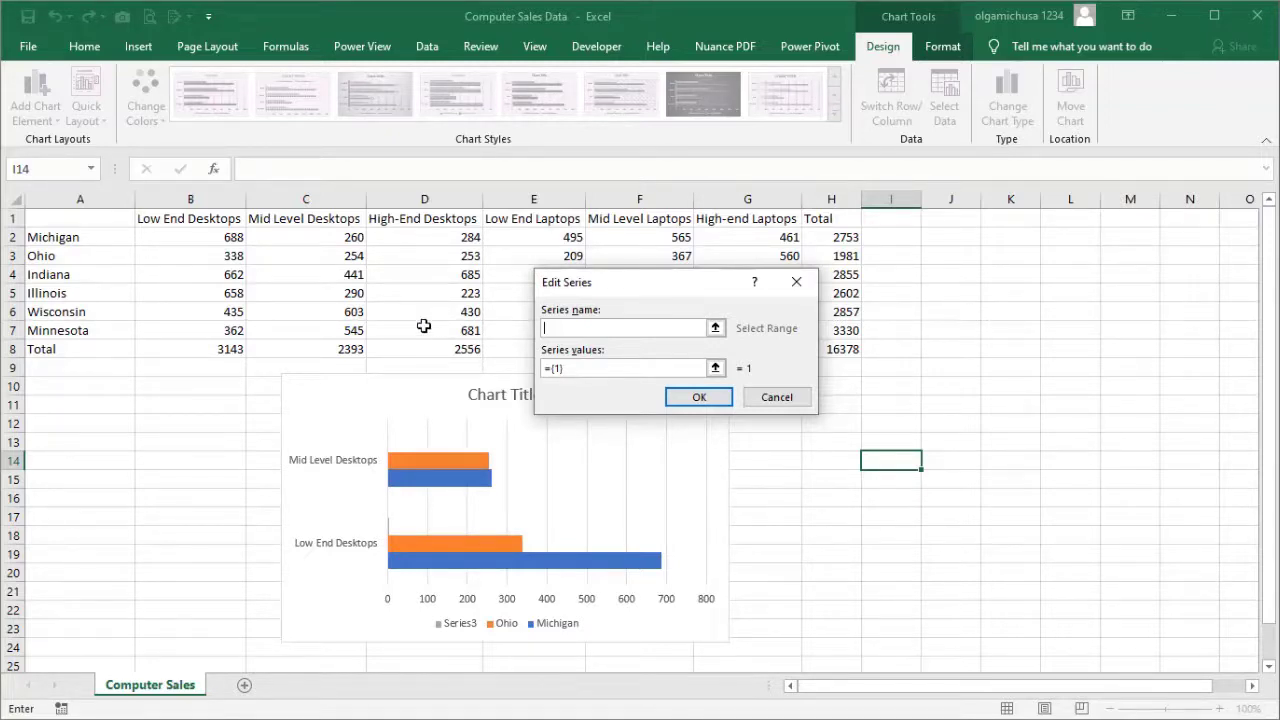
click(93, 273)
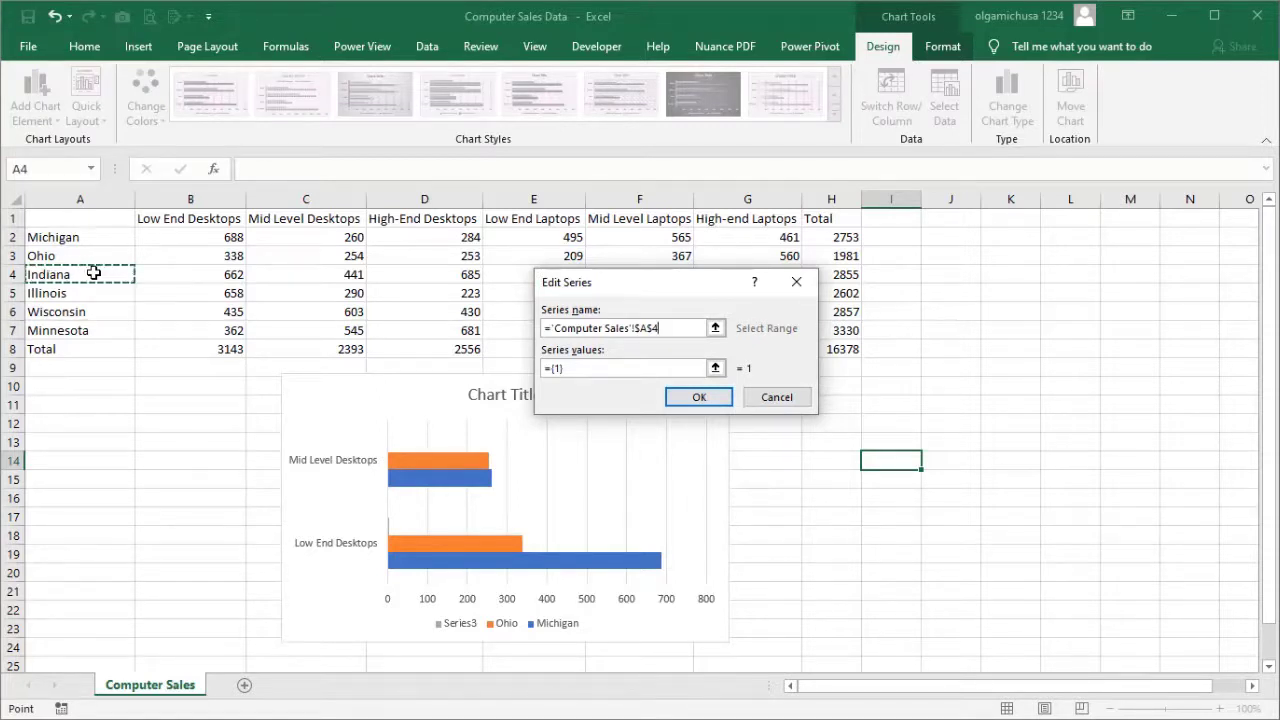
key(Tab)
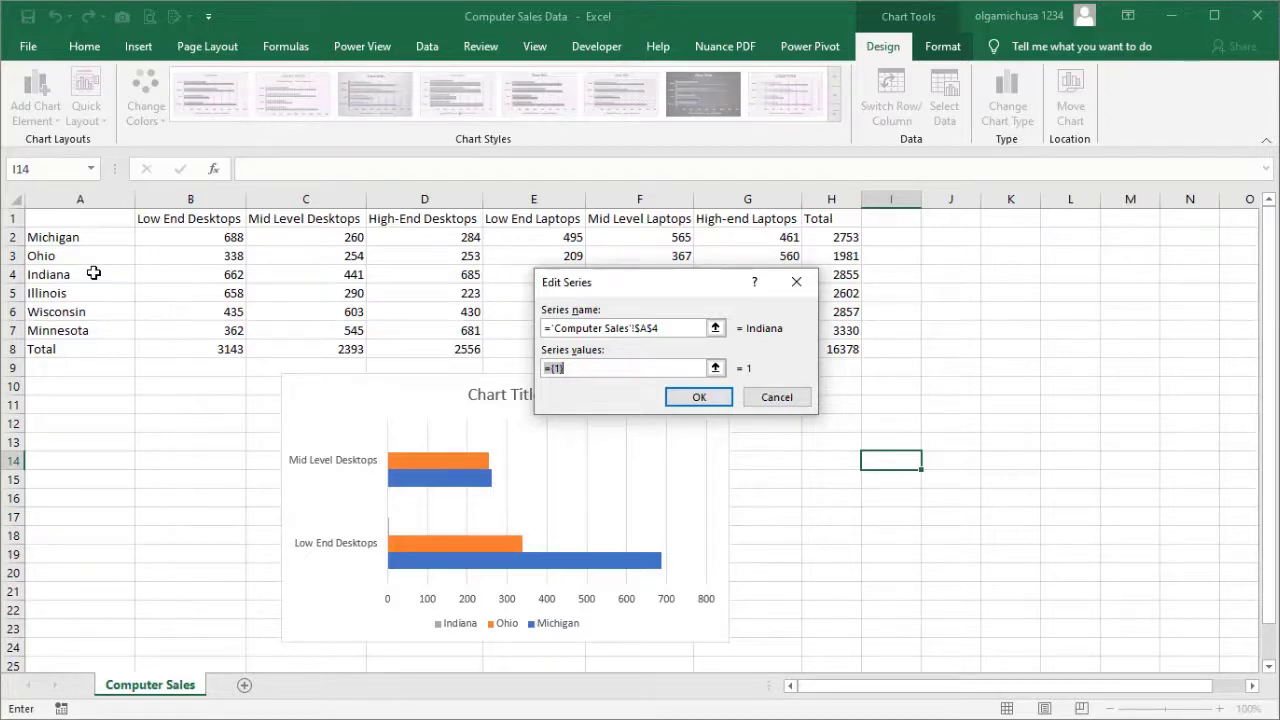
drag(160, 274, 262, 274)
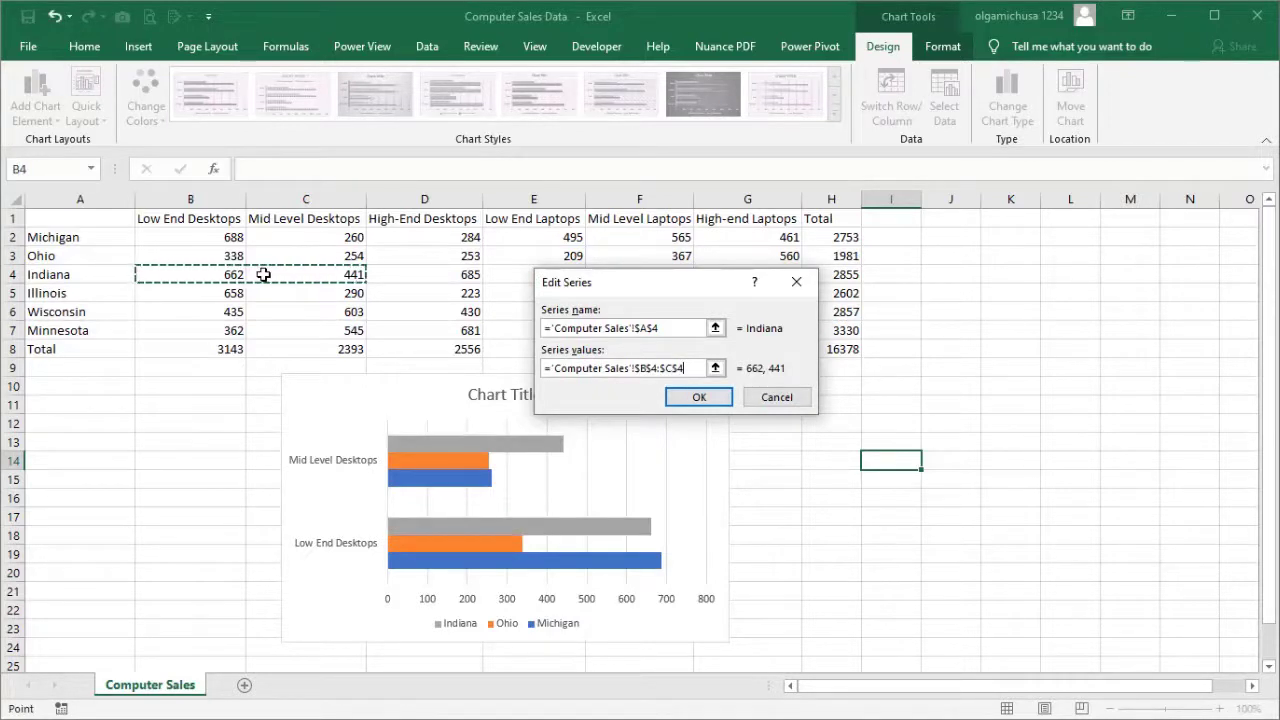
click(675, 400)
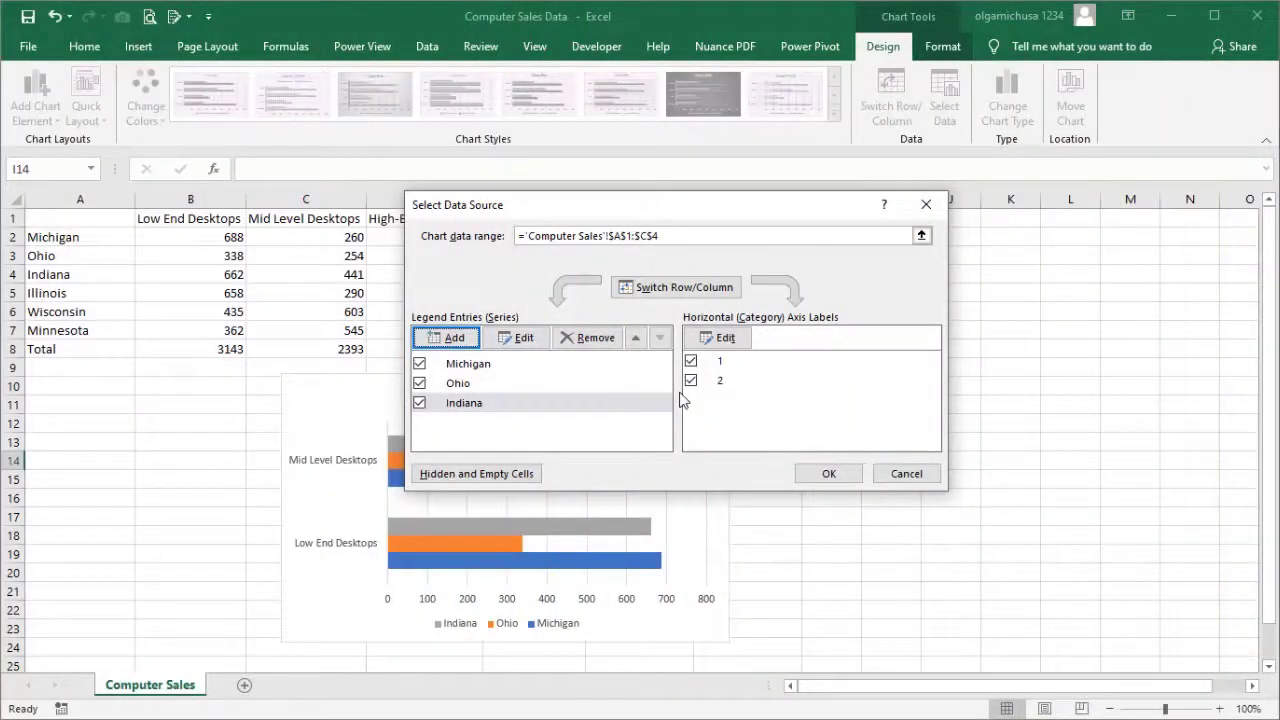
Add a chart series named from A5 (Illinois) with values B5:C5, and apply the data source changes.
click(447, 338)
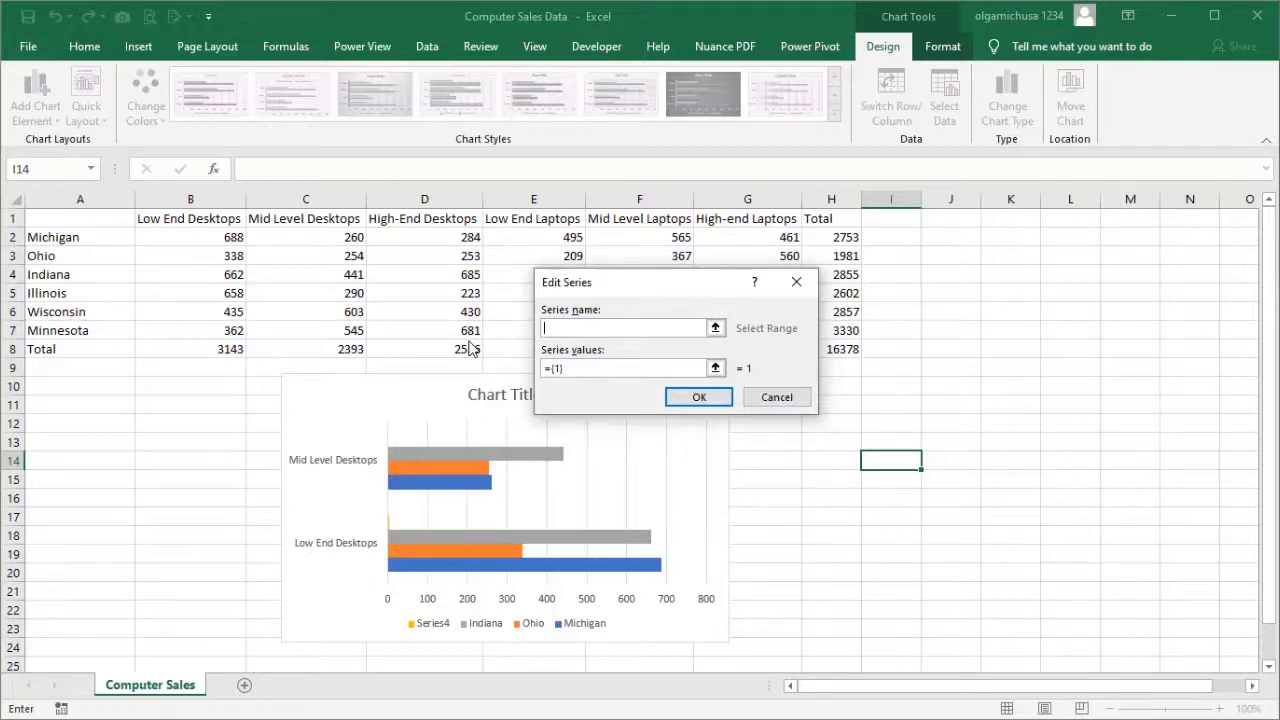
click(108, 291)
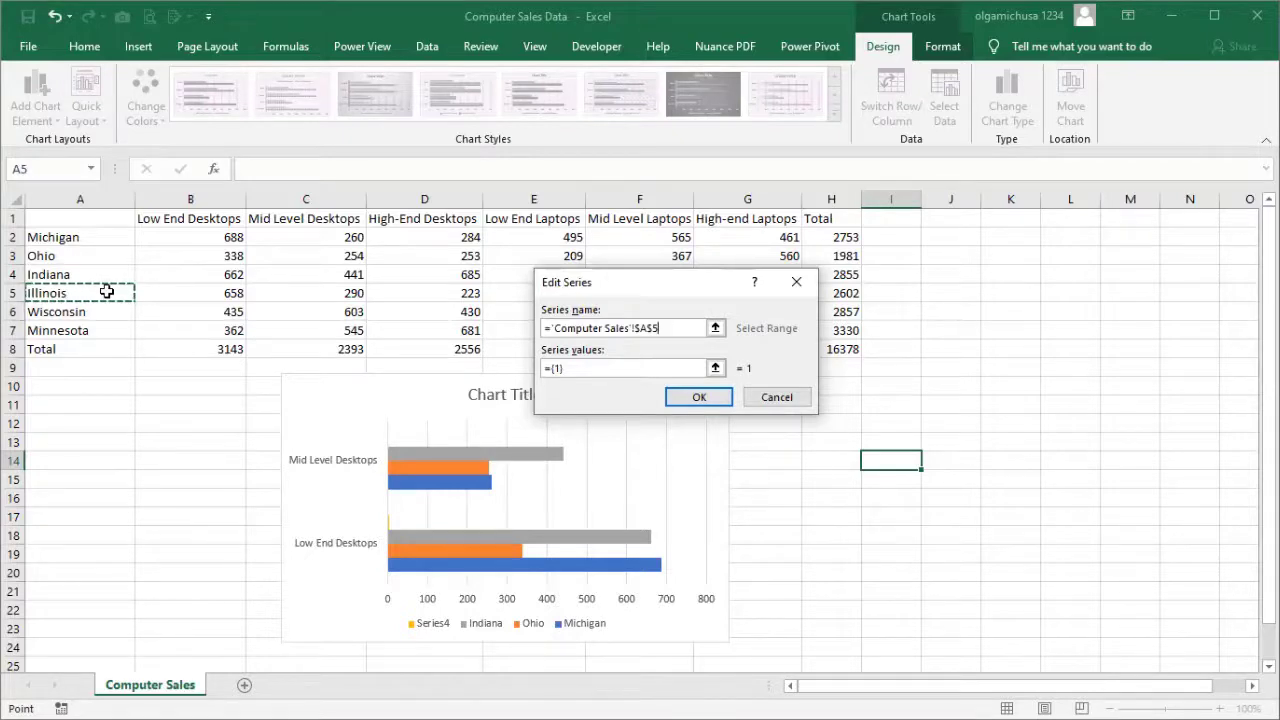
key(Tab)
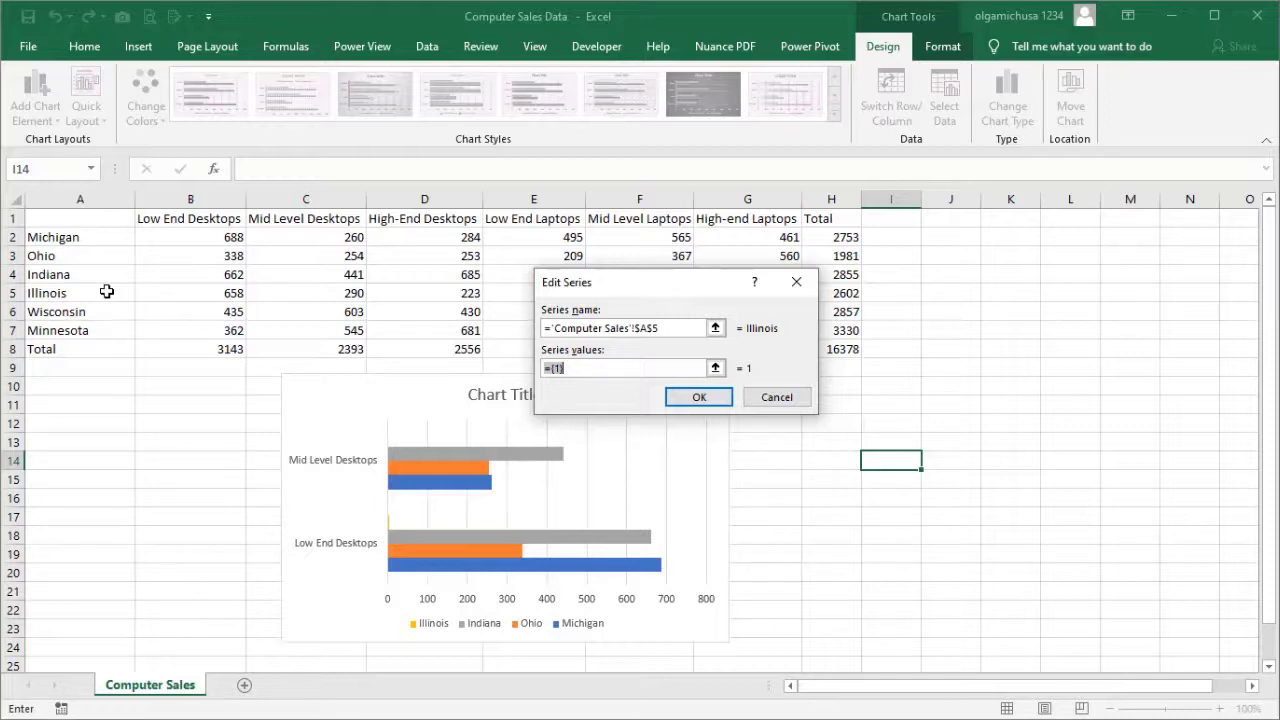
drag(188, 296, 273, 296)
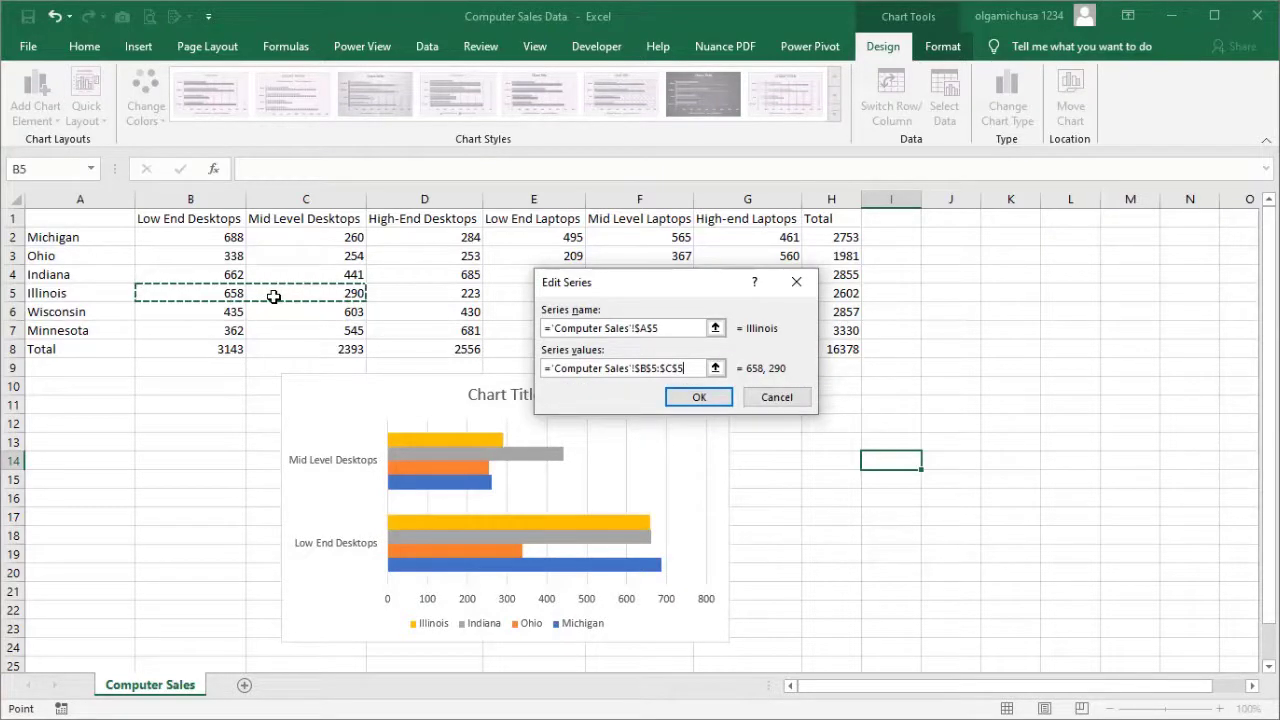
click(676, 401)
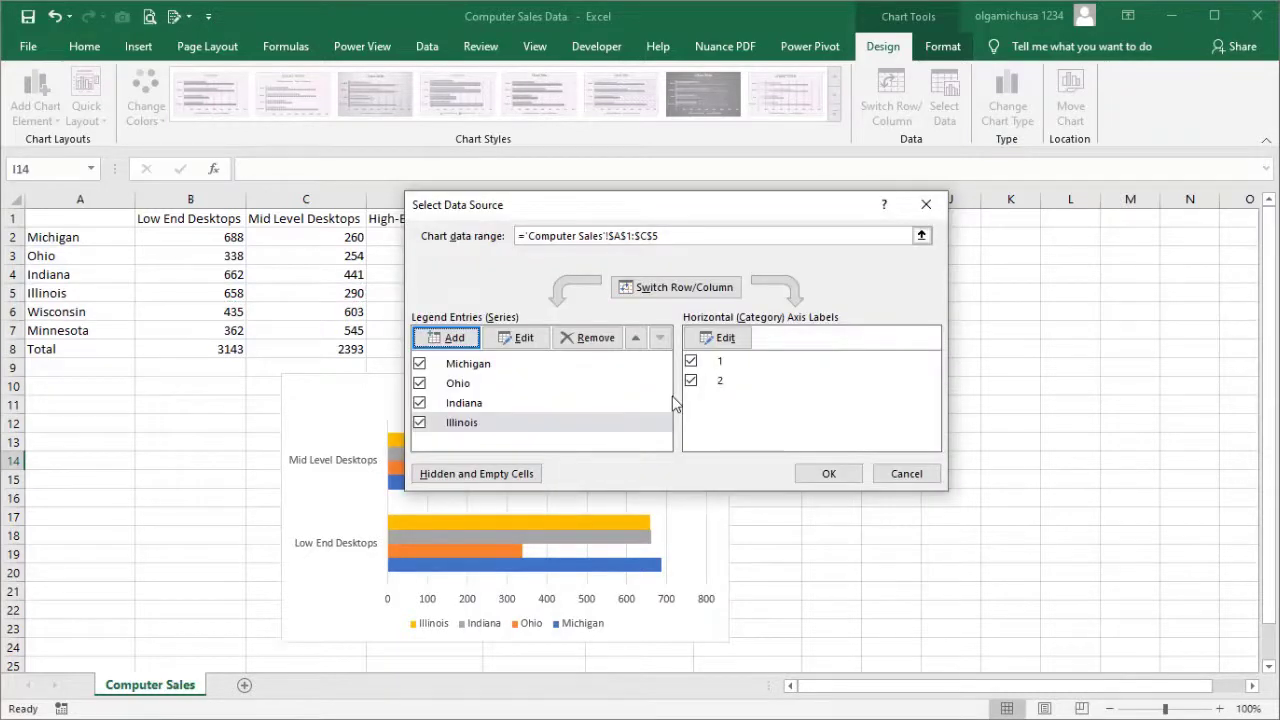
click(828, 473)
click(803, 465)
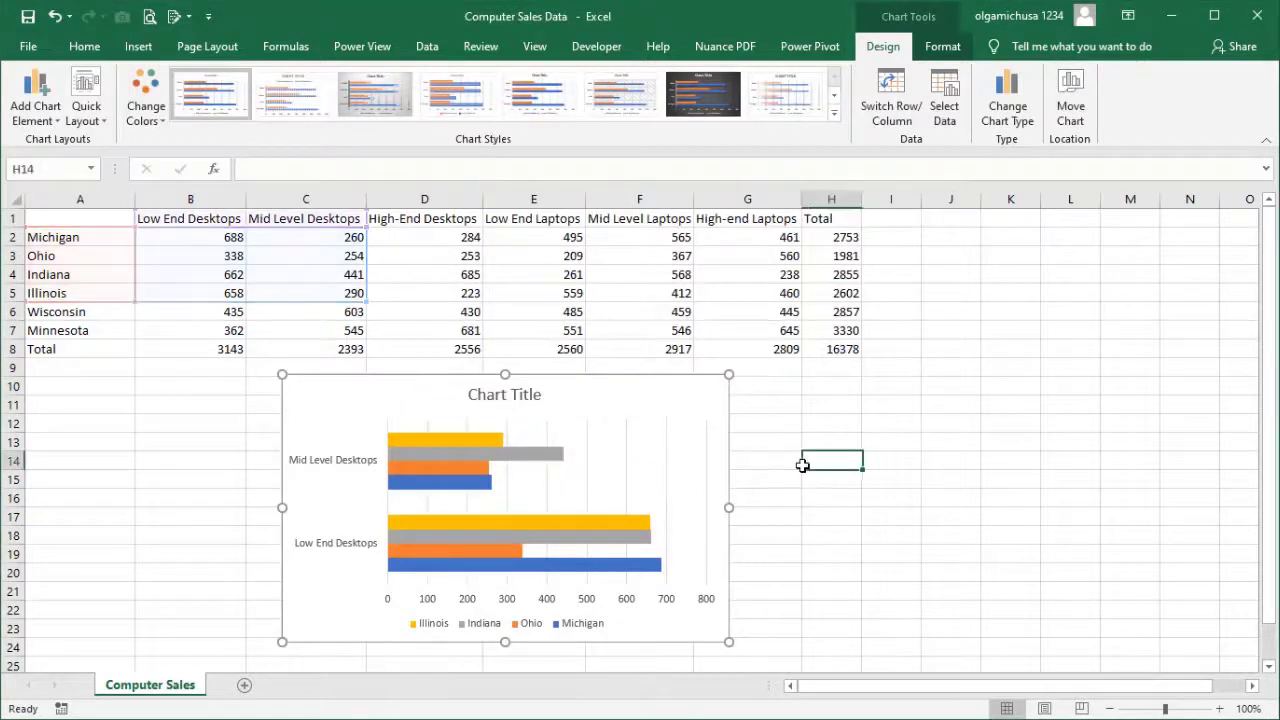